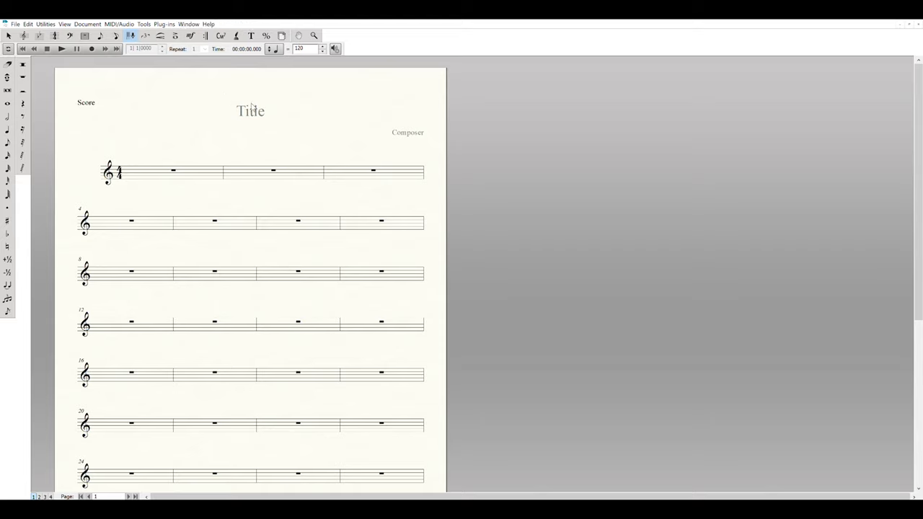
Replace the title placeholder at the head of the score with "My First Piece".
{"action": "double_click", "coordinate": [256, 104]}
{"action": "left_click", "coordinate": [255, 131]}
{"action": "key", "text": "Escape"}
{"action": "left_click", "coordinate": [252, 35]}
{"action": "left_click", "coordinate": [252, 33]}
{"action": "double_click", "coordinate": [256, 102]}
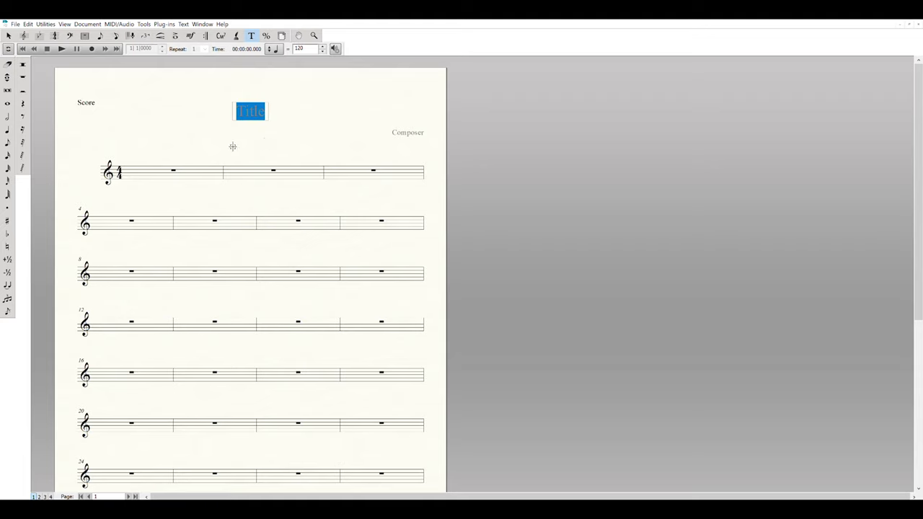
{"action": "key", "text": "Escape"}
{"action": "double_click", "coordinate": [259, 109]}
{"action": "type", "text": "My First Piece"}
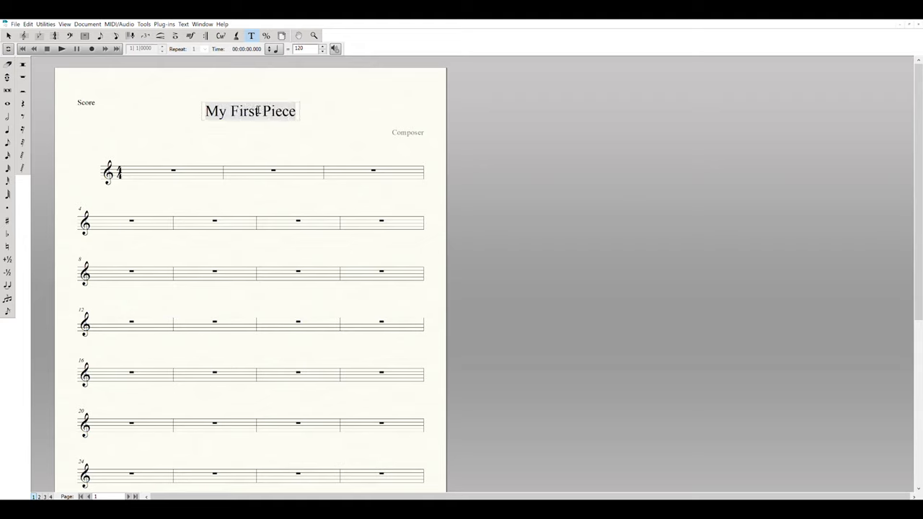
{"action": "left_click", "coordinate": [273, 134]}
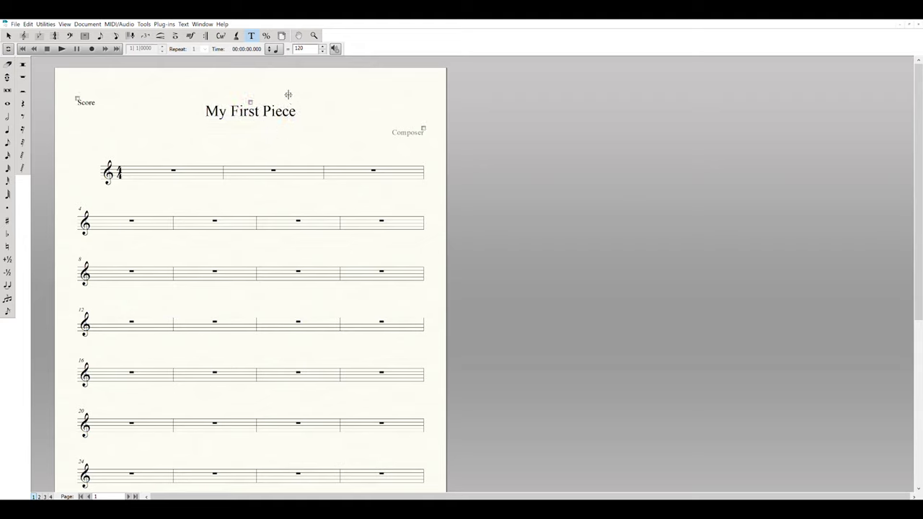
Replace the composer placeholder above the first staff with the composer's name.
{"action": "double_click", "coordinate": [431, 128]}
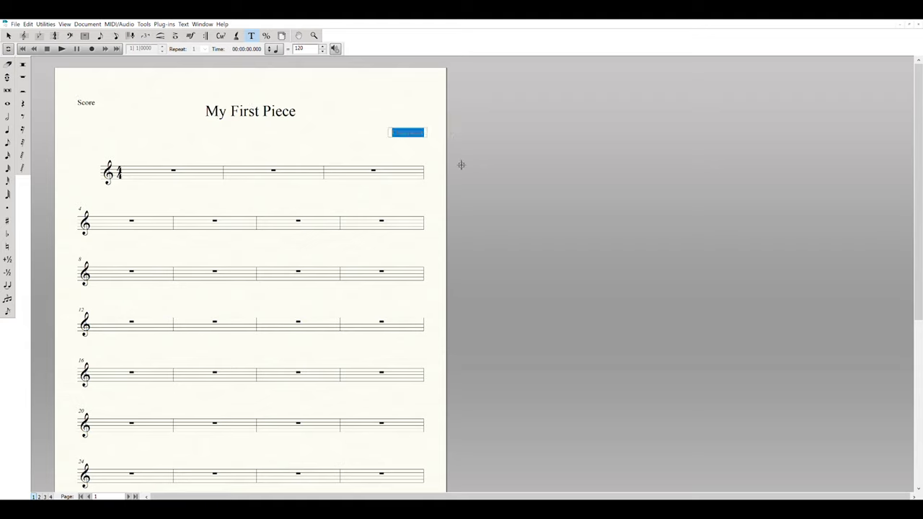
{"action": "type", "text": "Kristi T. Car"}
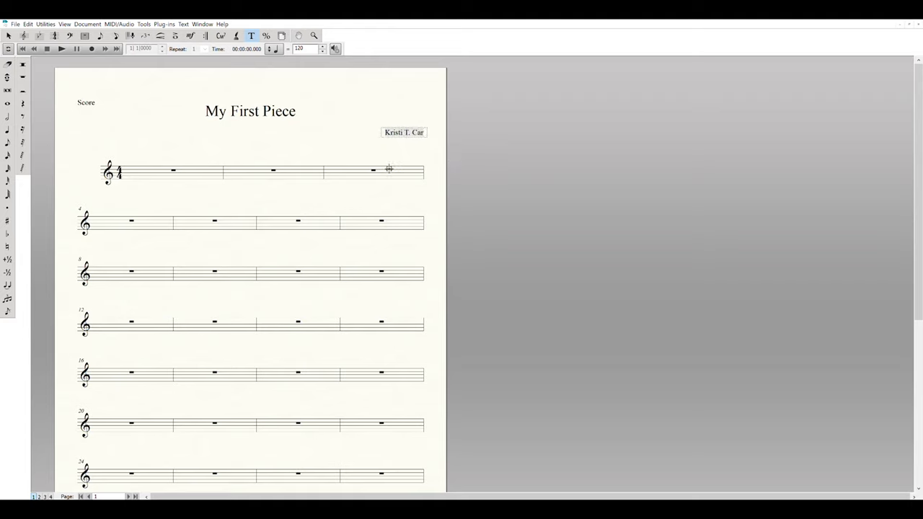
{"action": "left_click", "coordinate": [334, 189]}
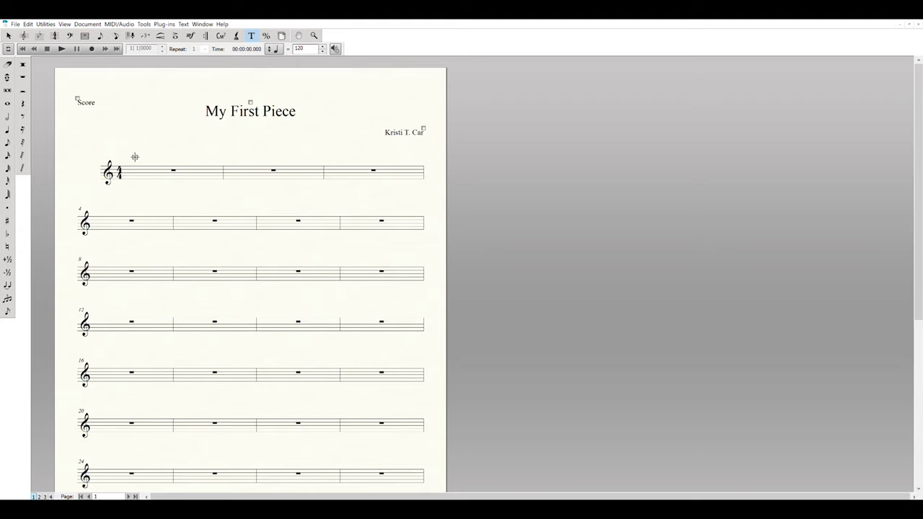
Add the tempo marking "With measurable angst" with quarter note = 72 above the first measure.
{"action": "left_click", "coordinate": [253, 34]}
{"action": "left_click", "coordinate": [191, 35]}
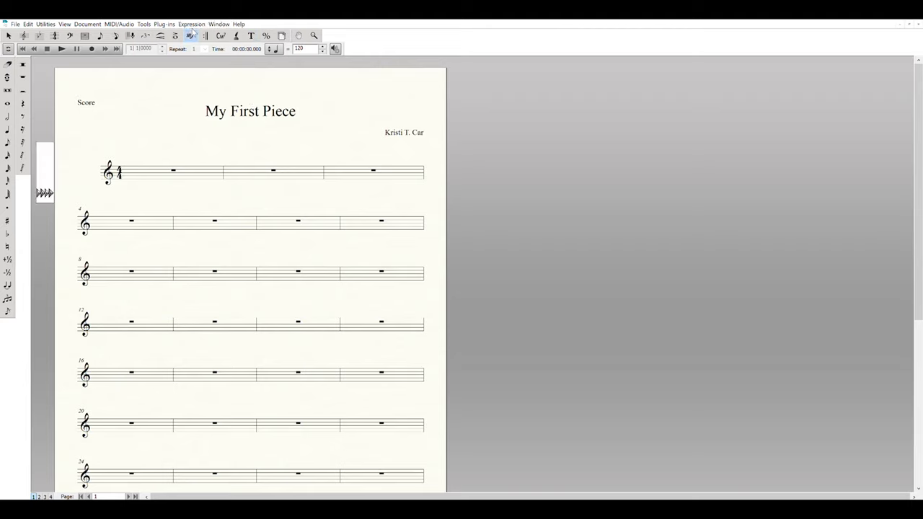
{"action": "left_click", "coordinate": [126, 151]}
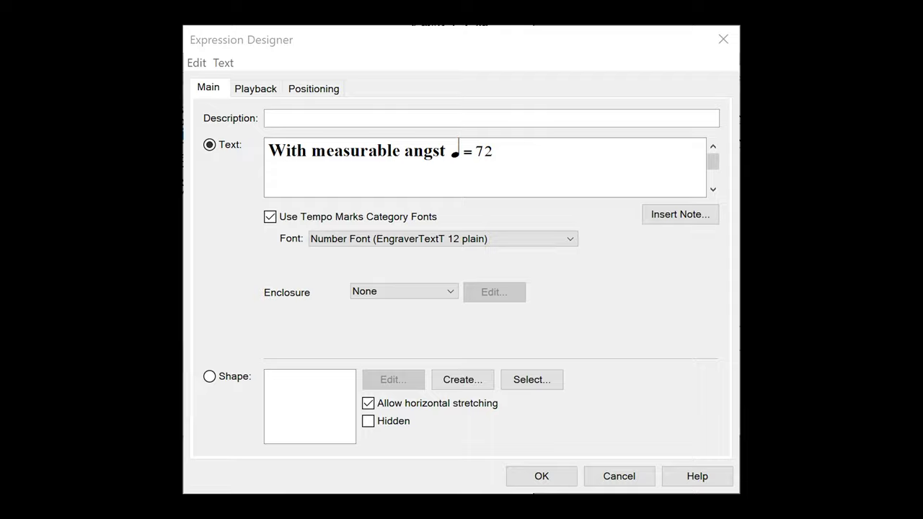
{"action": "key", "text": "Return"}
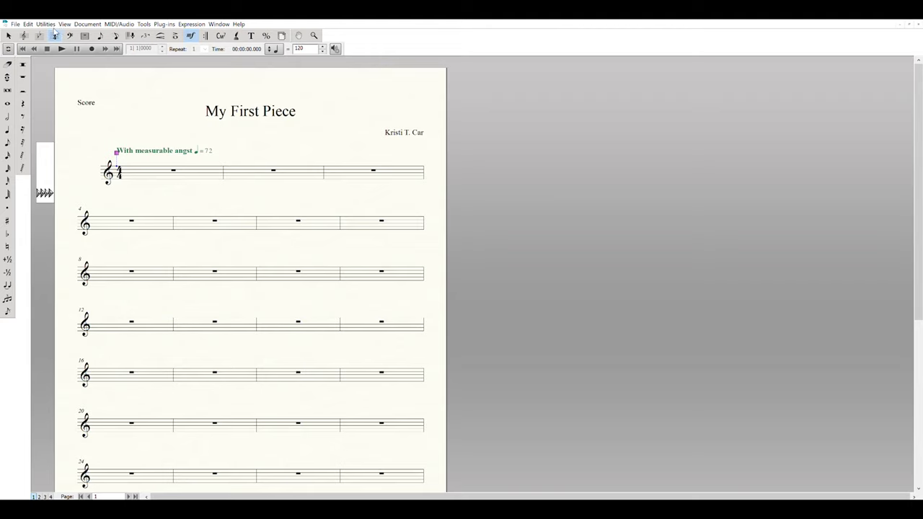
Set the time signature to 3/4 from measure 1 to the next time change.
{"action": "left_click", "coordinate": [54, 32]}
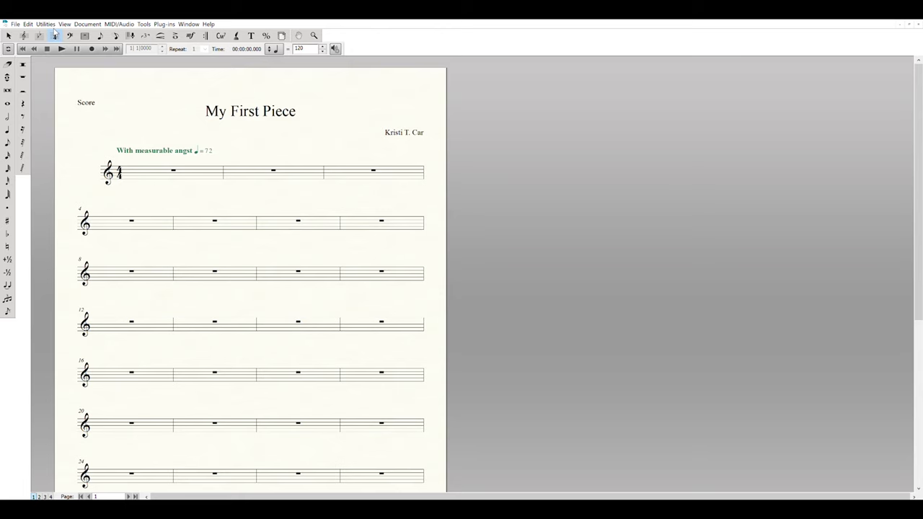
{"action": "left_click", "coordinate": [131, 168]}
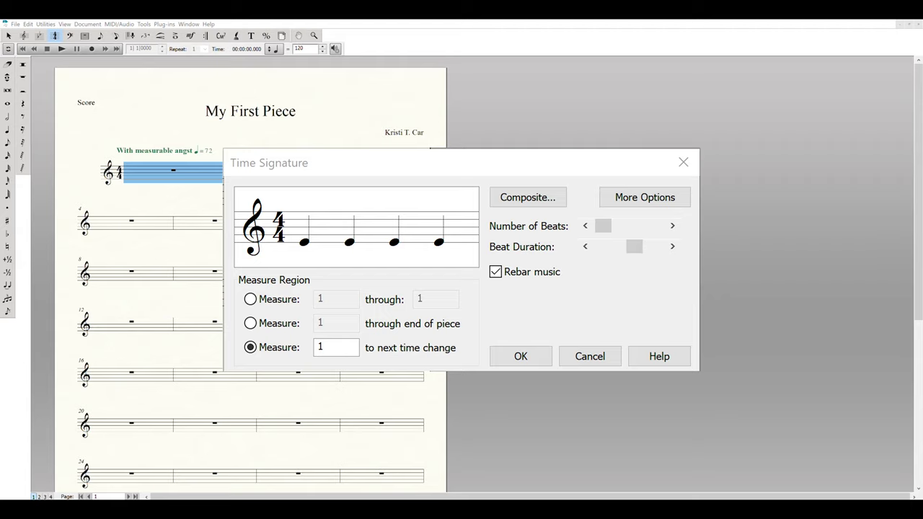
{"action": "key", "text": "Left"}
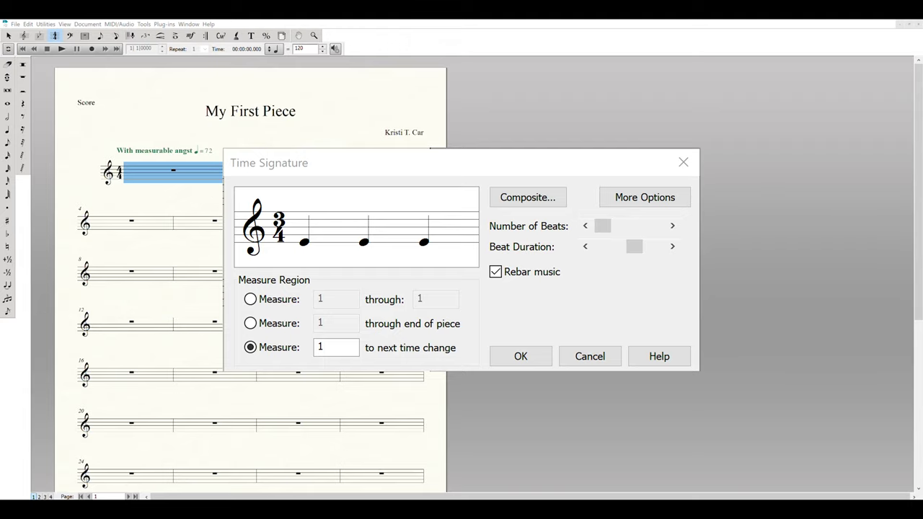
{"action": "key", "text": "Return"}
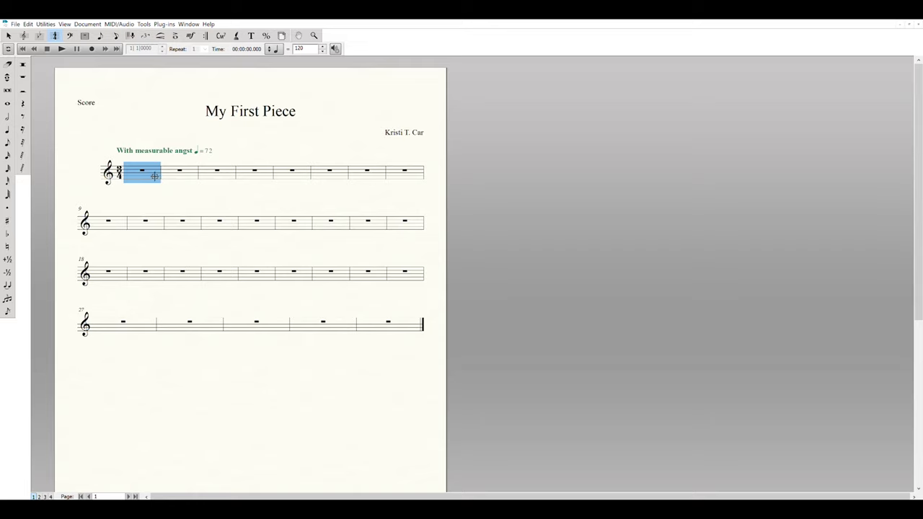
Change the time signature to 6/8 from measure 4, using two dotted-quarter beats.
{"action": "left_click", "coordinate": [256, 172]}
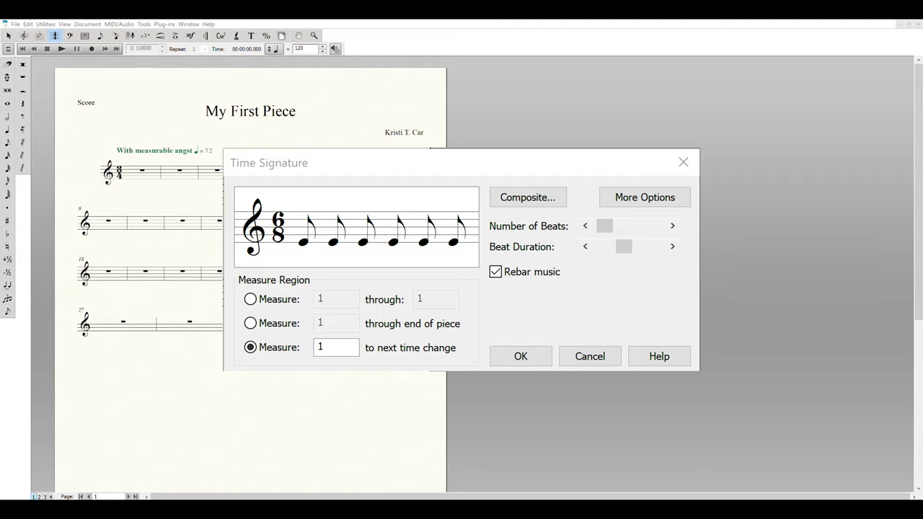
{"action": "key", "text": "Right"}
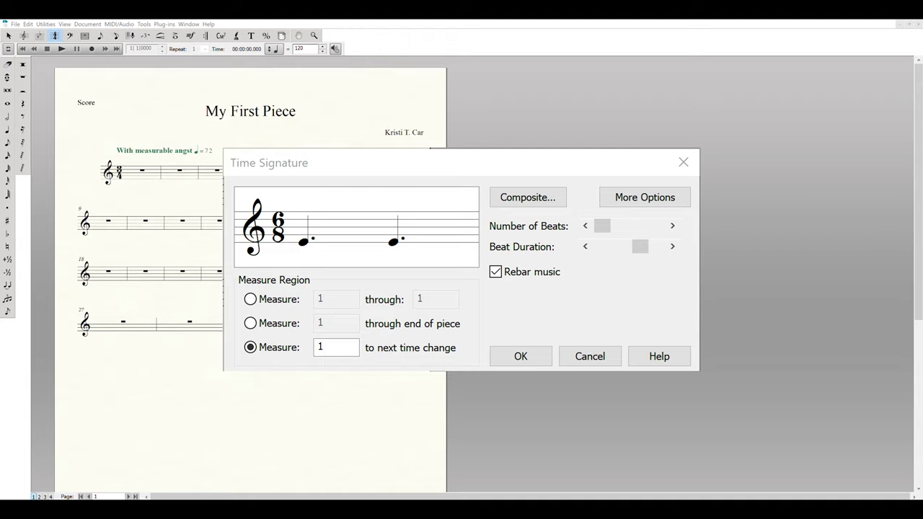
{"action": "key", "text": "Return"}
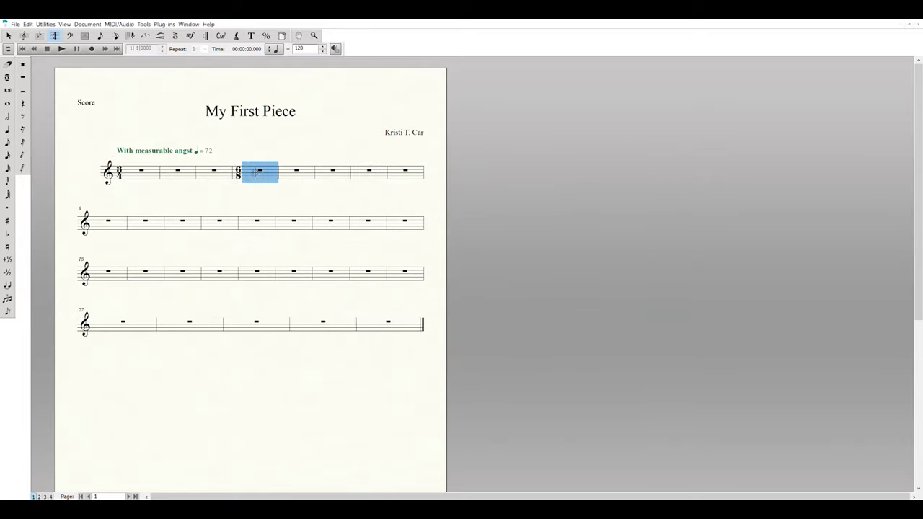
Change the time signature to 4/4 from measure 6 and to 3/4 from measure 8.
{"action": "left_click", "coordinate": [334, 174]}
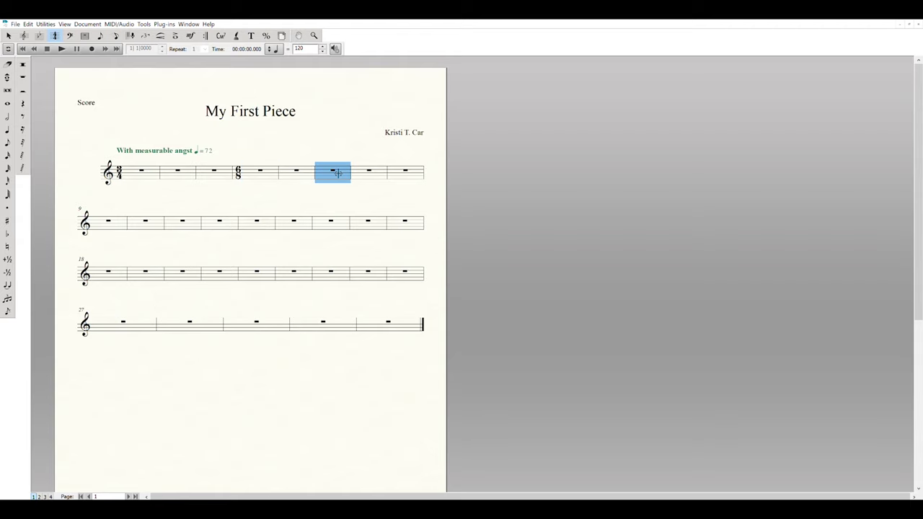
{"action": "double_click", "coordinate": [348, 173]}
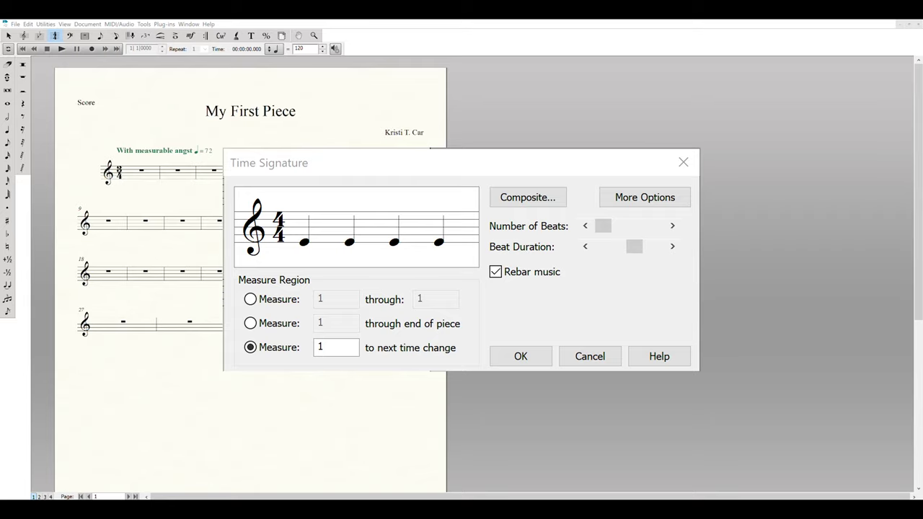
{"action": "key", "text": "Return"}
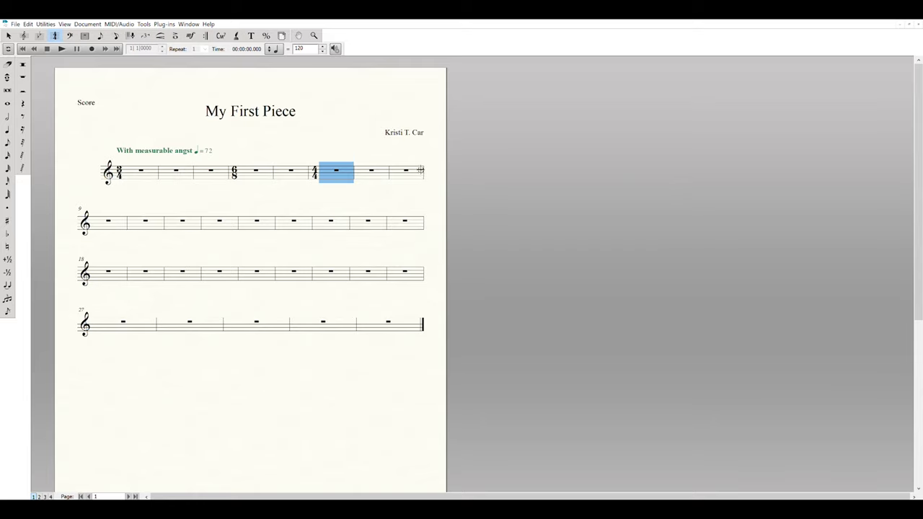
{"action": "double_click", "coordinate": [422, 172]}
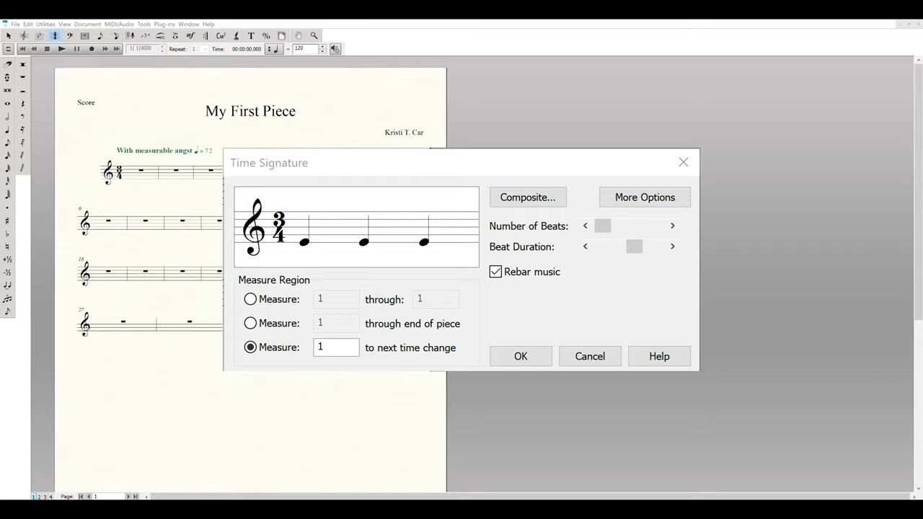
{"action": "key", "text": "Return"}
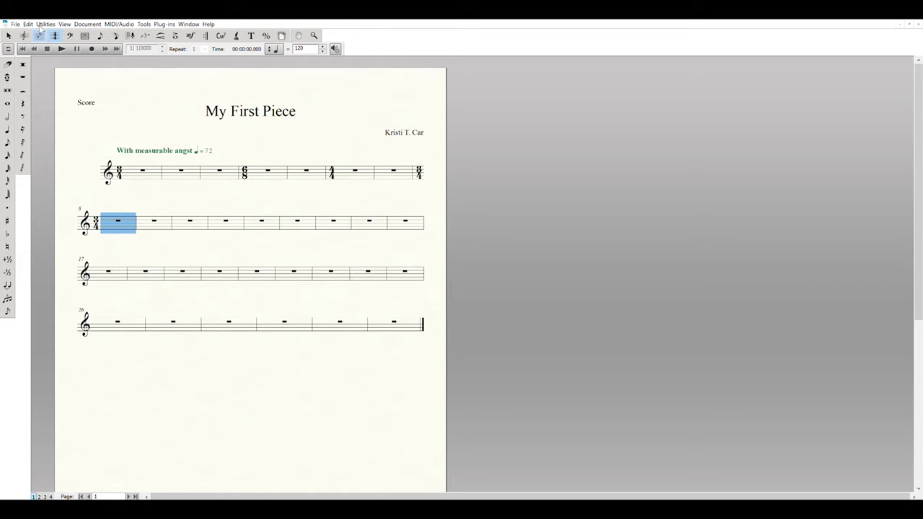
Set the key signature to F major from the first measure to the next key change.
{"action": "left_click", "coordinate": [40, 34]}
{"action": "left_click", "coordinate": [140, 173]}
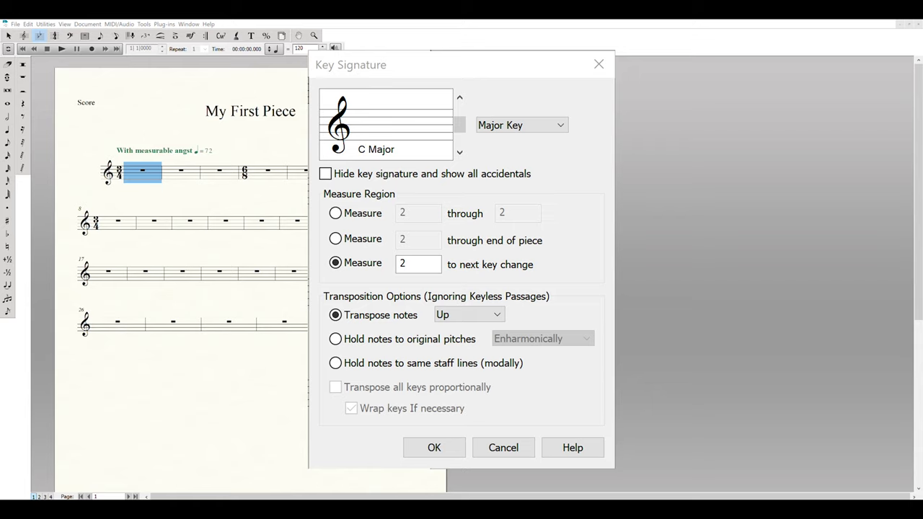
{"action": "key", "text": "Down"}
{"action": "key", "text": "Return"}
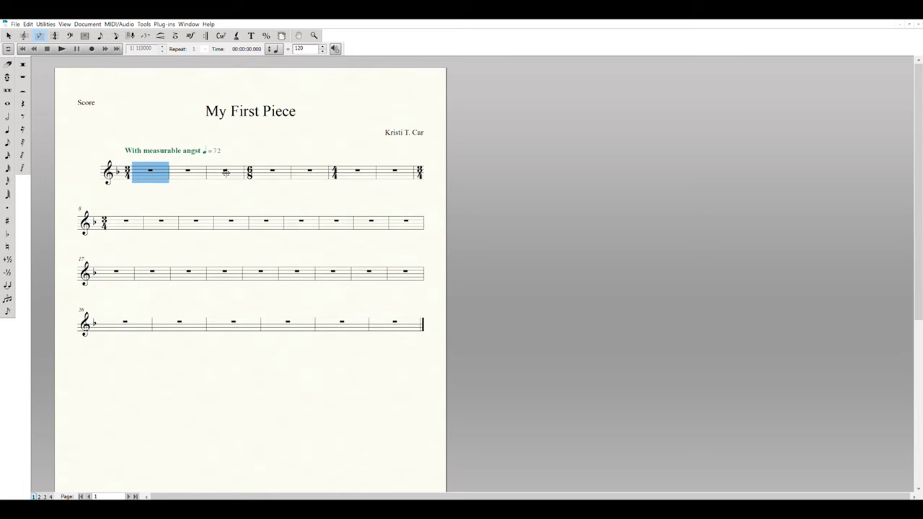
Change the key signature to G major from measure 3 to the next key change.
{"action": "double_click", "coordinate": [226, 173]}
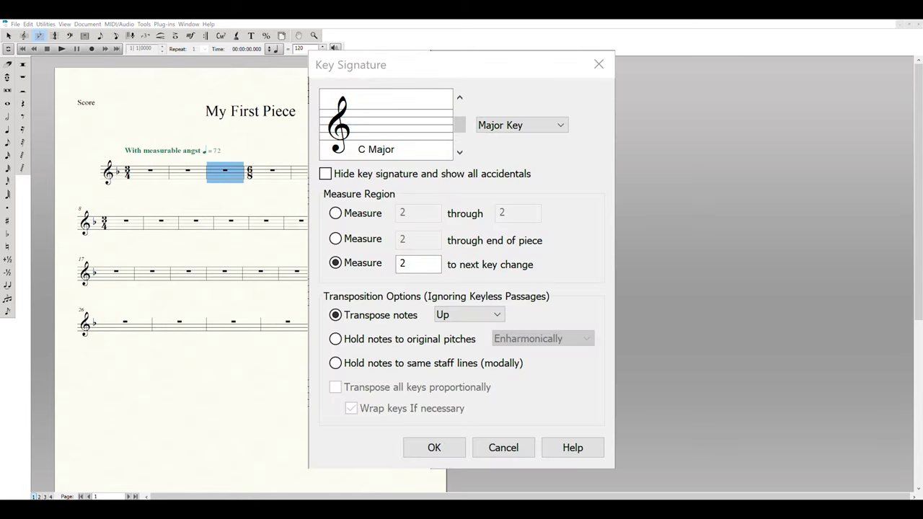
{"action": "left_click", "coordinate": [459, 96]}
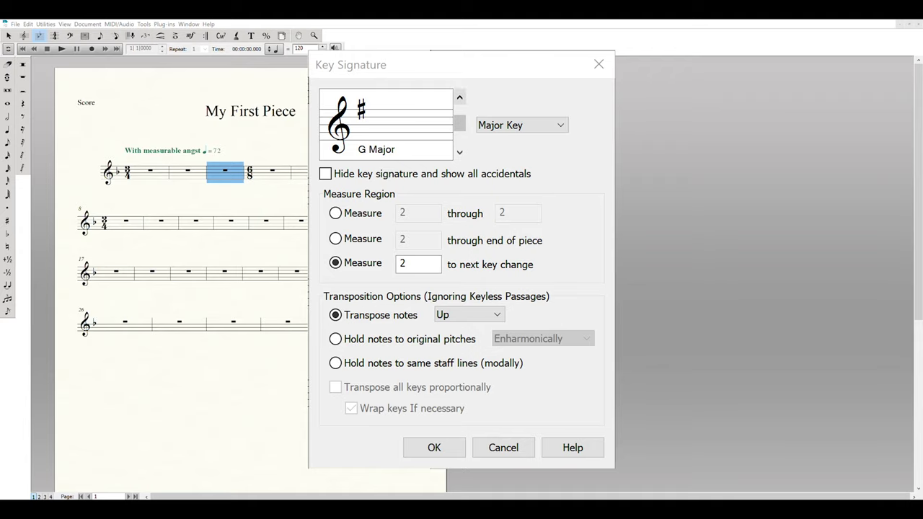
{"action": "key", "text": "Return"}
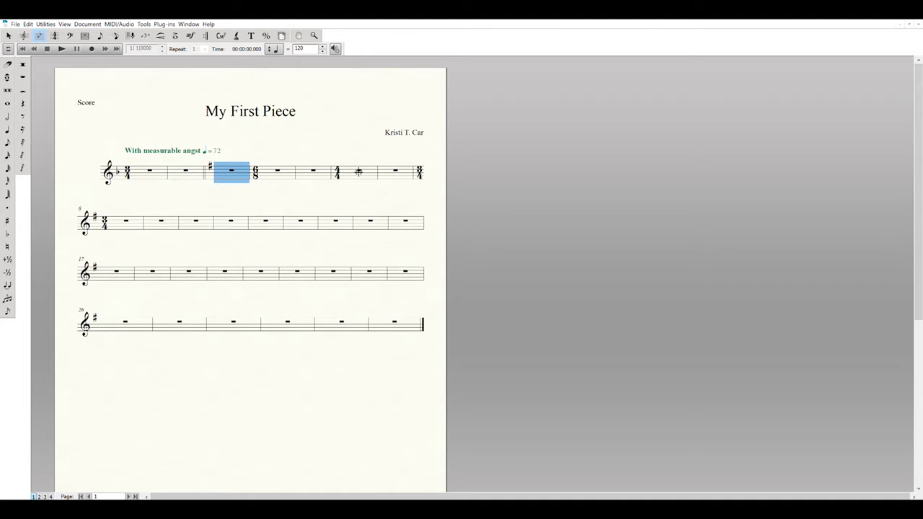
Change the key signature to E-flat major from measure 6 to the next key change.
{"action": "double_click", "coordinate": [358, 172]}
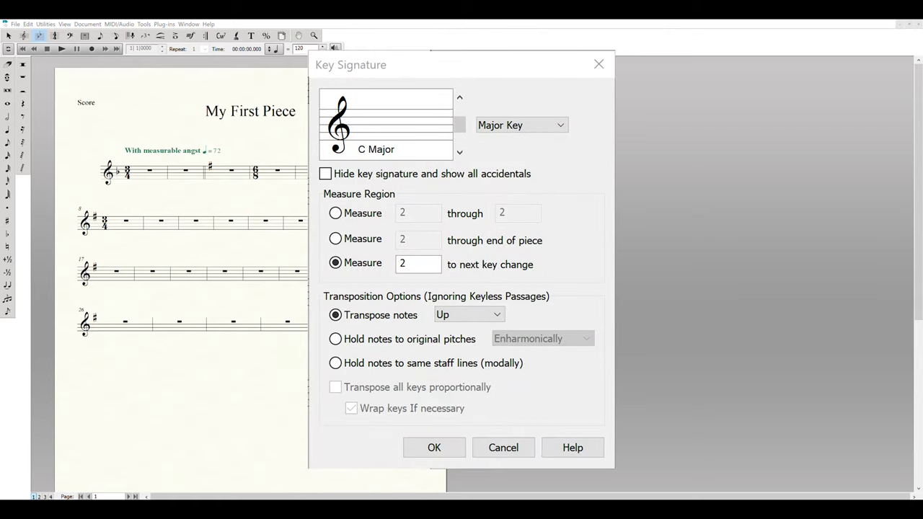
{"action": "left_click", "coordinate": [459, 152]}
{"action": "left_click", "coordinate": [460, 152]}
{"action": "left_click", "coordinate": [459, 152]}
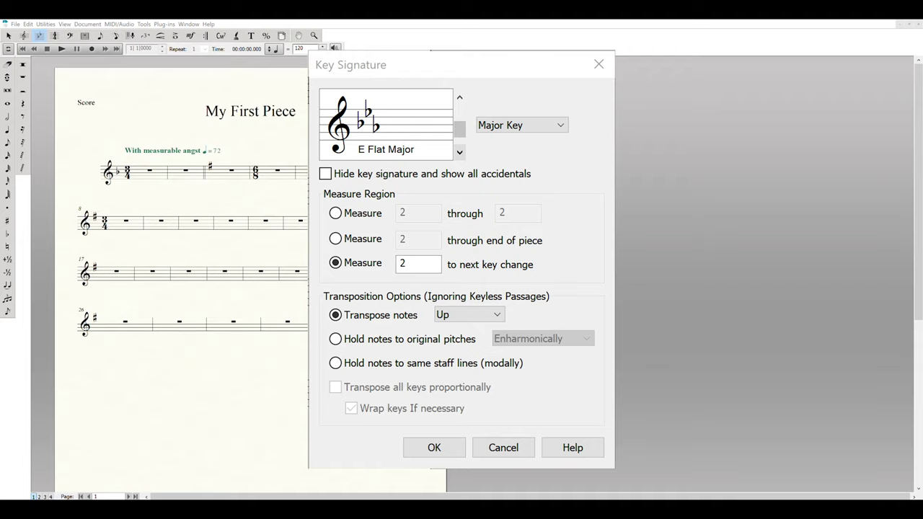
{"action": "key", "text": "Return"}
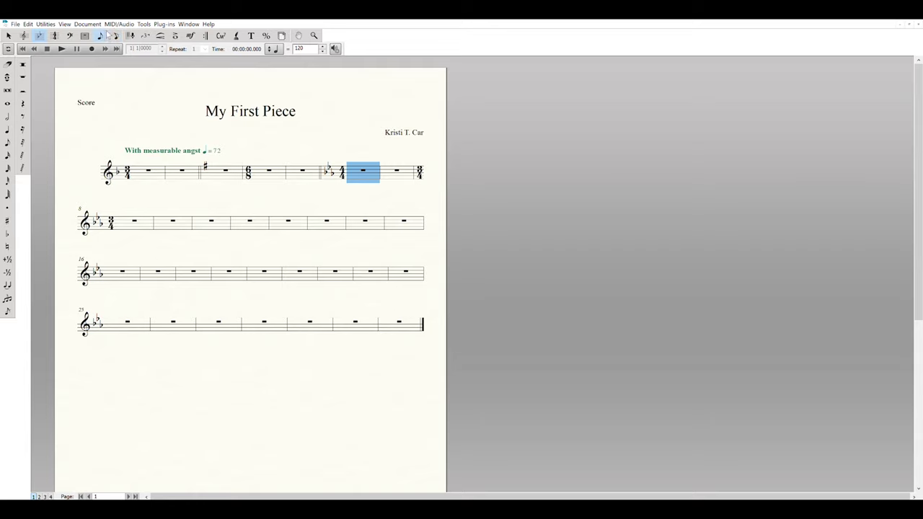
Fill measure 1 with the eighth notes D, E, F, G, A-flat and G using Simple Entry.
{"action": "left_click", "coordinate": [101, 33]}
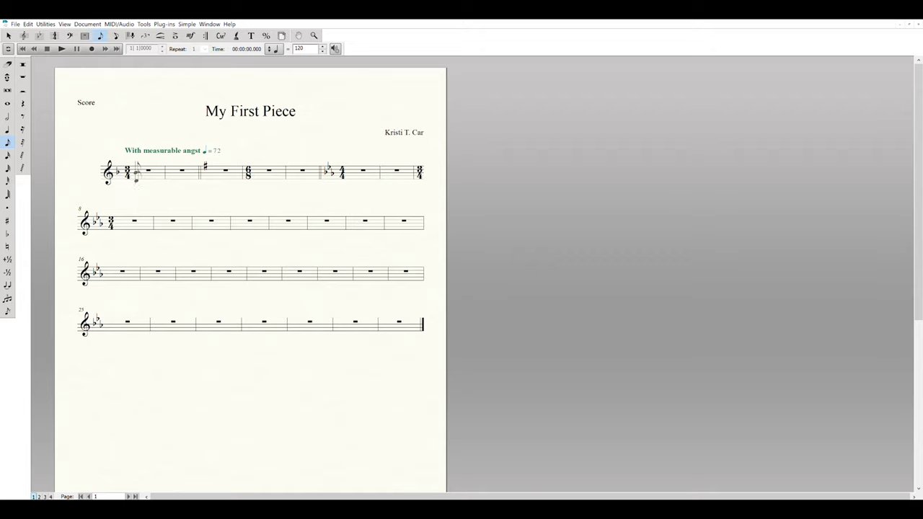
{"action": "left_click", "coordinate": [137, 177]}
{"action": "left_click", "coordinate": [147, 177]}
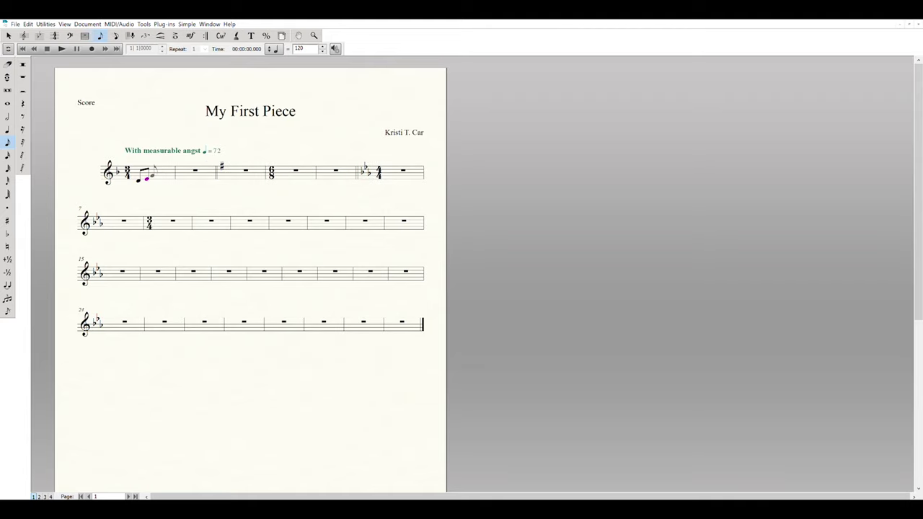
{"action": "left_click", "coordinate": [154, 176]}
{"action": "left_click", "coordinate": [162, 175]}
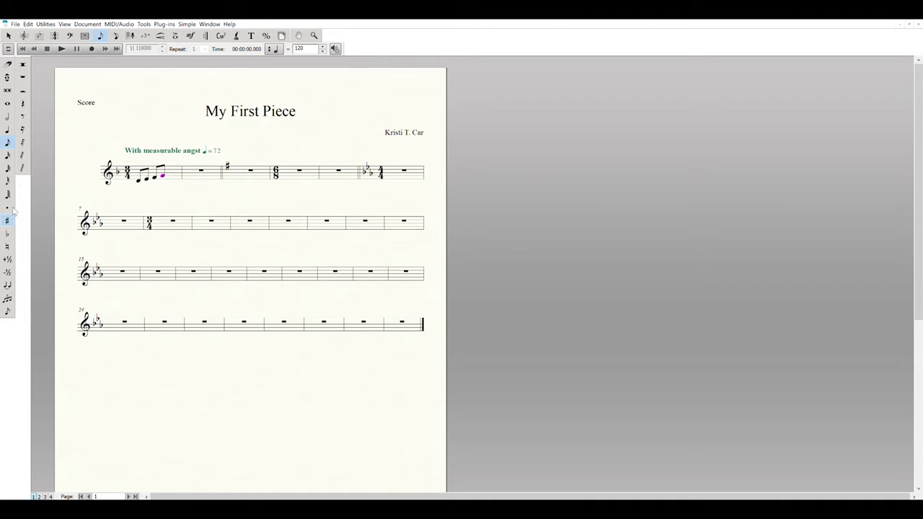
{"action": "left_click", "coordinate": [7, 231]}
{"action": "left_click", "coordinate": [170, 170]}
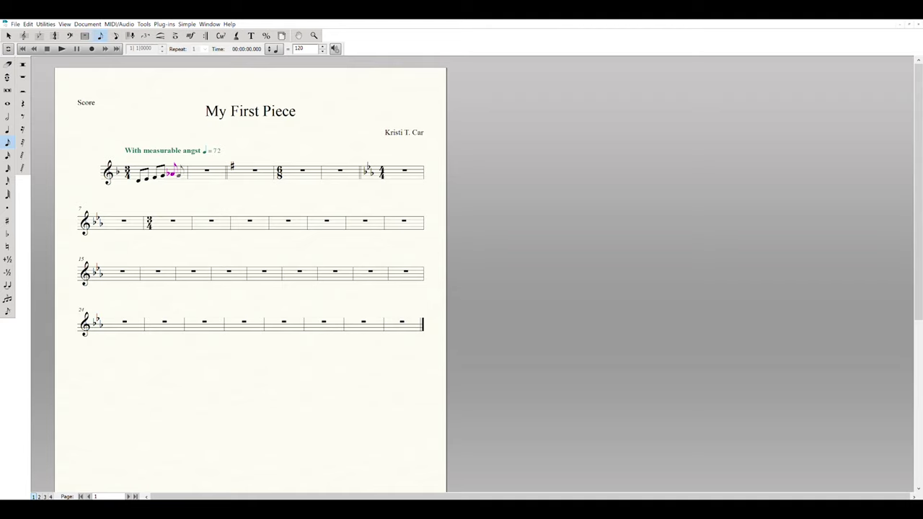
{"action": "left_click", "coordinate": [176, 171]}
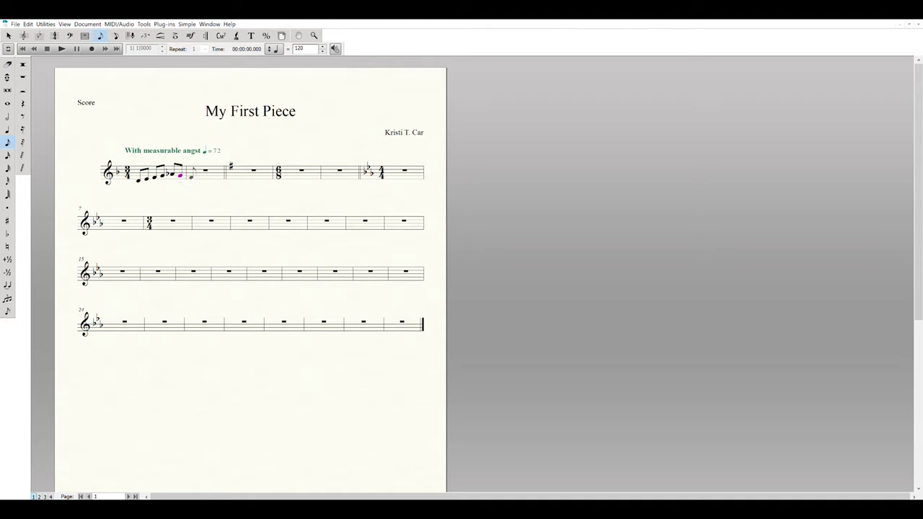
Fill measure 2 with the eighth notes F, D, E, C-sharp, D and D-sharp.
{"action": "left_click", "coordinate": [191, 174]}
{"action": "left_click", "coordinate": [201, 179]}
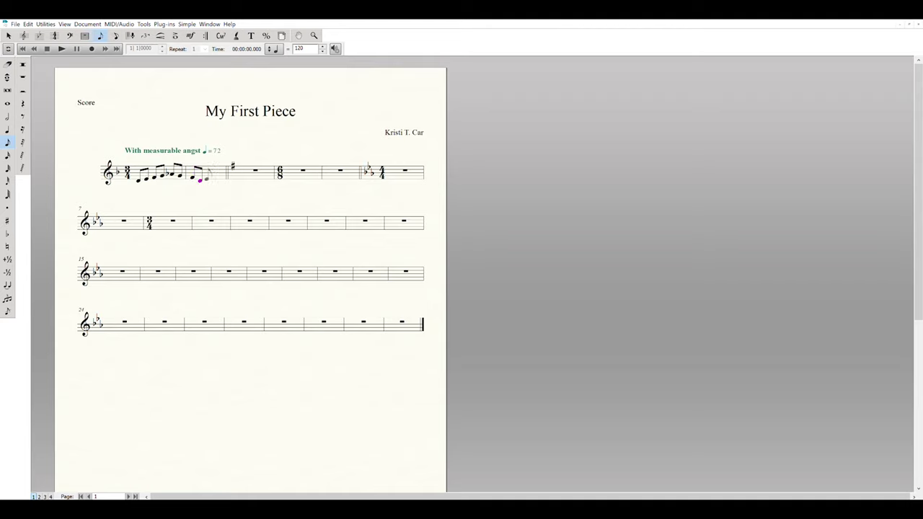
{"action": "left_click", "coordinate": [209, 174]}
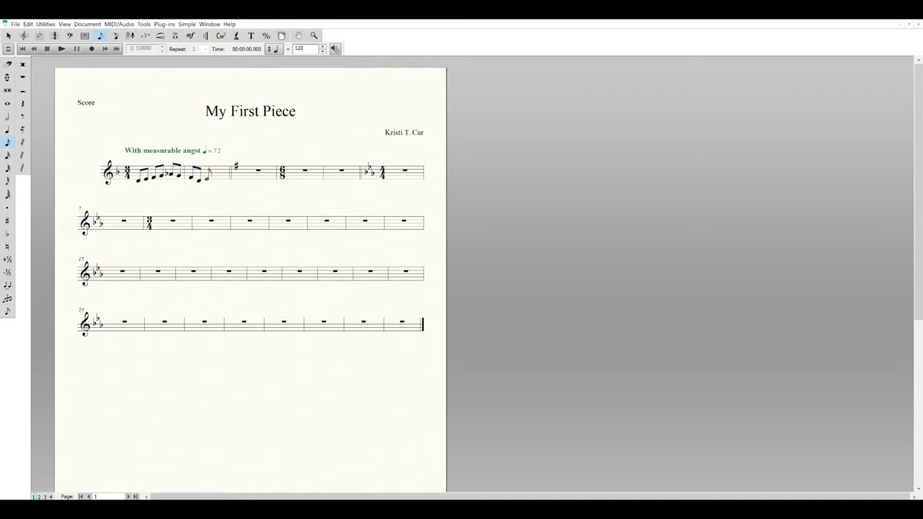
{"action": "left_click", "coordinate": [8, 219]}
{"action": "left_click", "coordinate": [210, 178]}
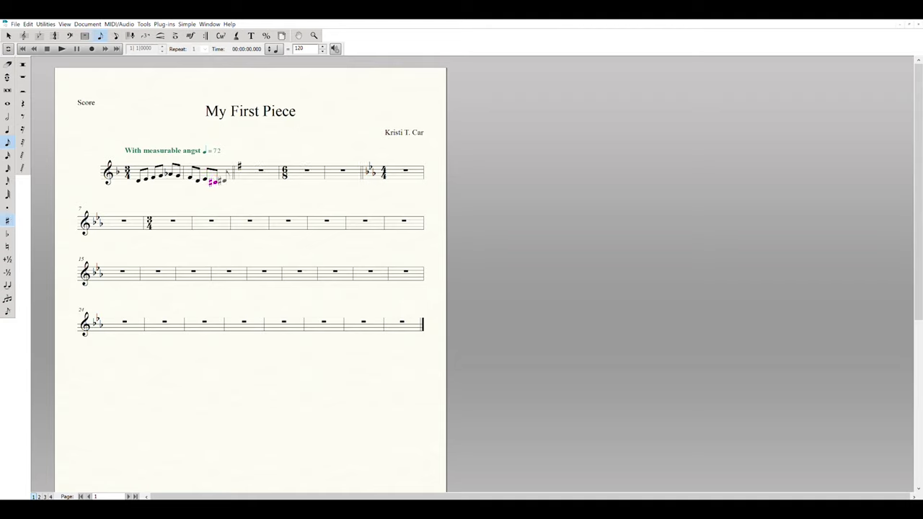
{"action": "left_click", "coordinate": [8, 212]}
{"action": "left_click", "coordinate": [209, 182]}
{"action": "left_click", "coordinate": [220, 179]}
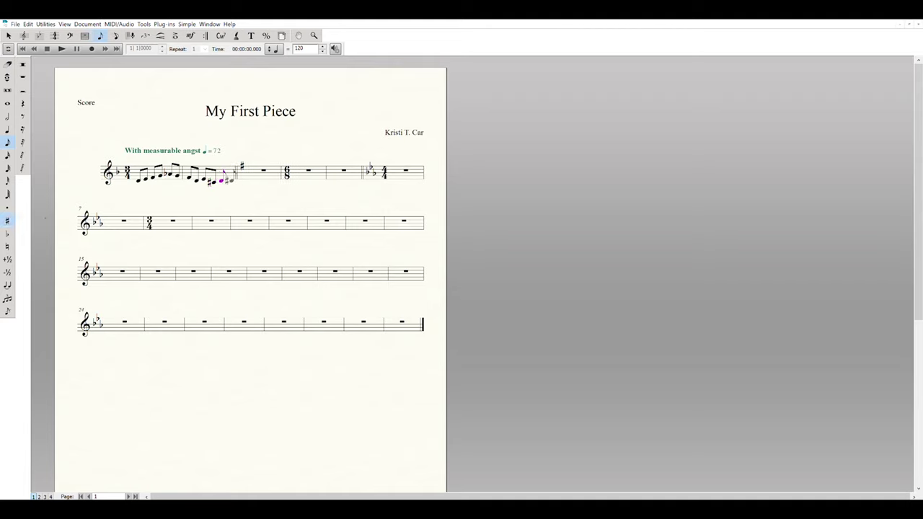
{"action": "left_click", "coordinate": [222, 180]}
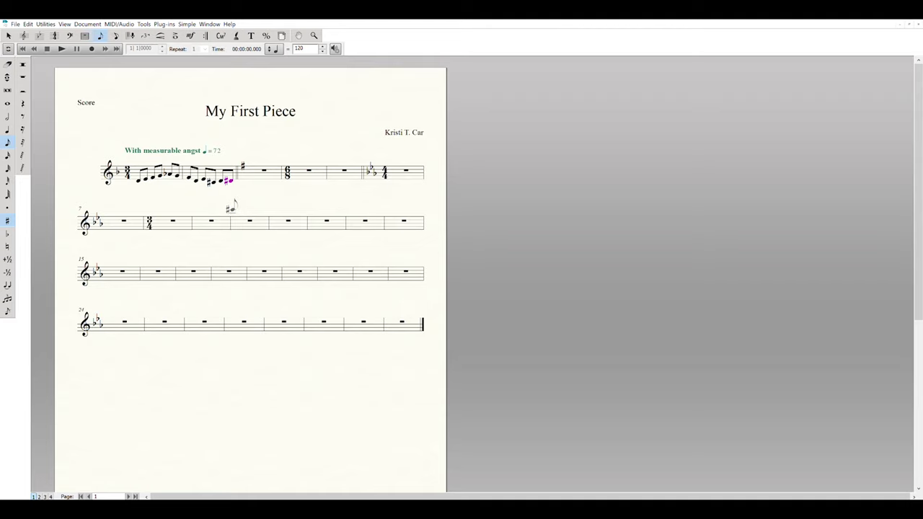
Fill measure 3 with the eighth notes E, G, F, A, G and A without added accidentals.
{"action": "left_click", "coordinate": [7, 220]}
{"action": "left_click", "coordinate": [253, 177]}
{"action": "left_click", "coordinate": [261, 173]}
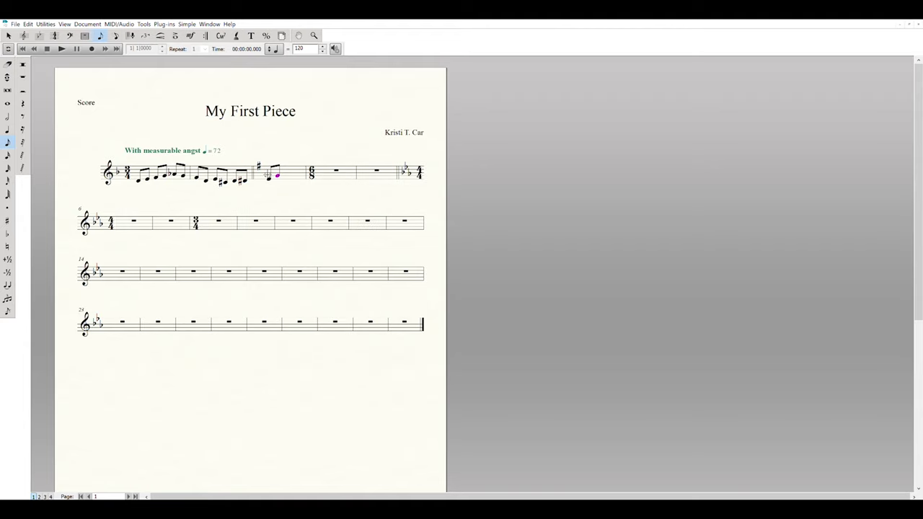
{"action": "left_click", "coordinate": [287, 176]}
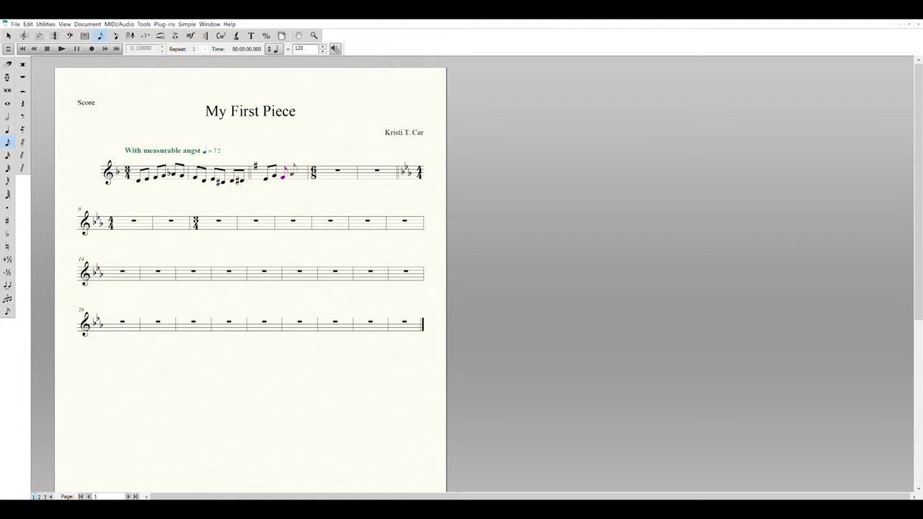
{"action": "left_click", "coordinate": [291, 174]}
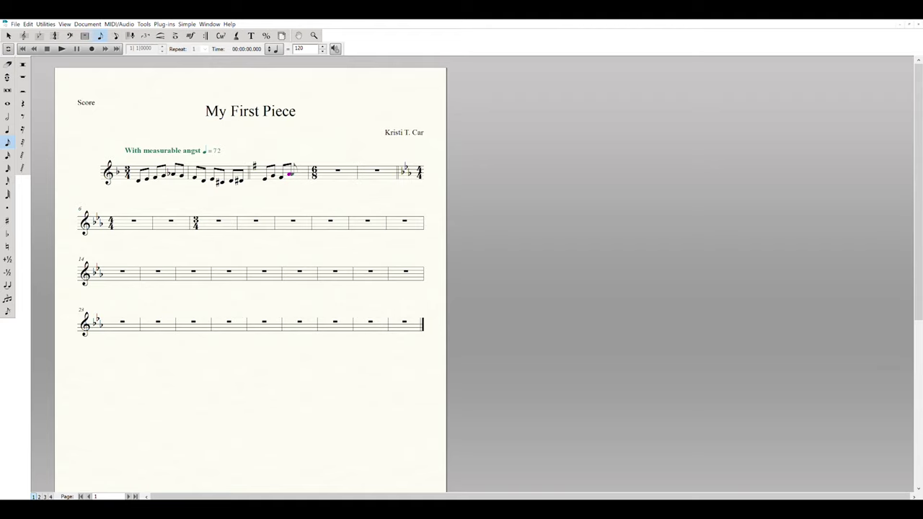
{"action": "left_click", "coordinate": [295, 173]}
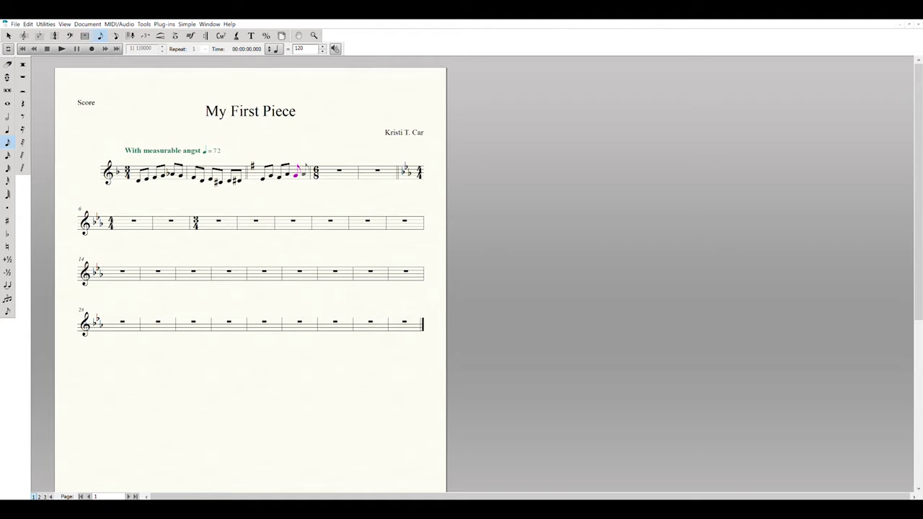
{"action": "left_click", "coordinate": [303, 173]}
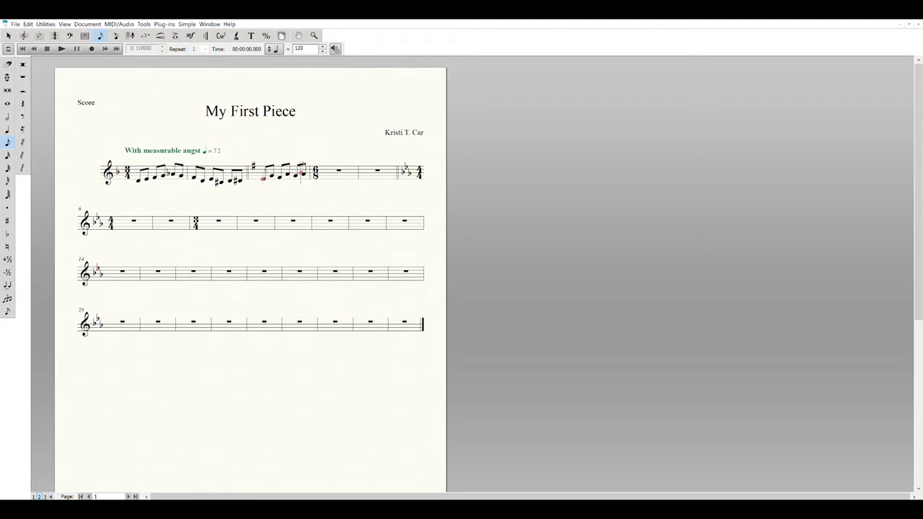
Add the quarter notes E, D-sharp and E in layer 2 beneath the melody of measure 3.
{"action": "left_click", "coordinate": [8, 128]}
{"action": "left_click", "coordinate": [9, 219]}
{"action": "left_click", "coordinate": [278, 180]}
{"action": "left_click", "coordinate": [9, 219]}
{"action": "key", "text": "Left"}
{"action": "key", "text": "Right"}
Fill measure 4 with the layer 1 eighth notes B, C, B, A, C and A.
{"action": "left_click", "coordinate": [8, 141]}
{"action": "left_click", "coordinate": [326, 176]}
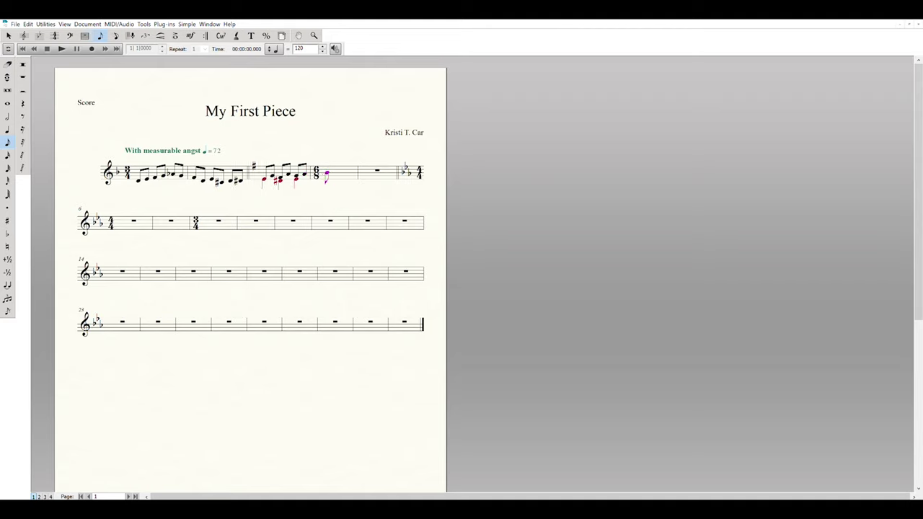
{"action": "left_click", "coordinate": [338, 164]}
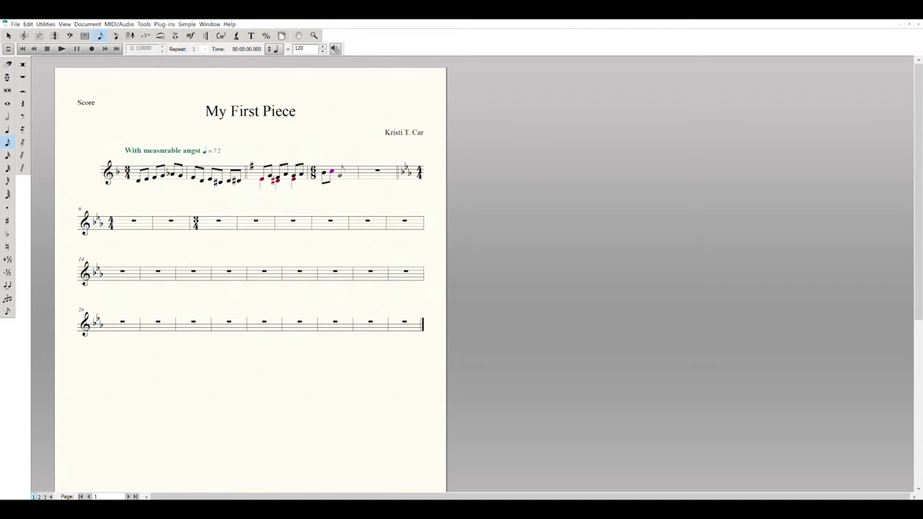
{"action": "left_click", "coordinate": [342, 165]}
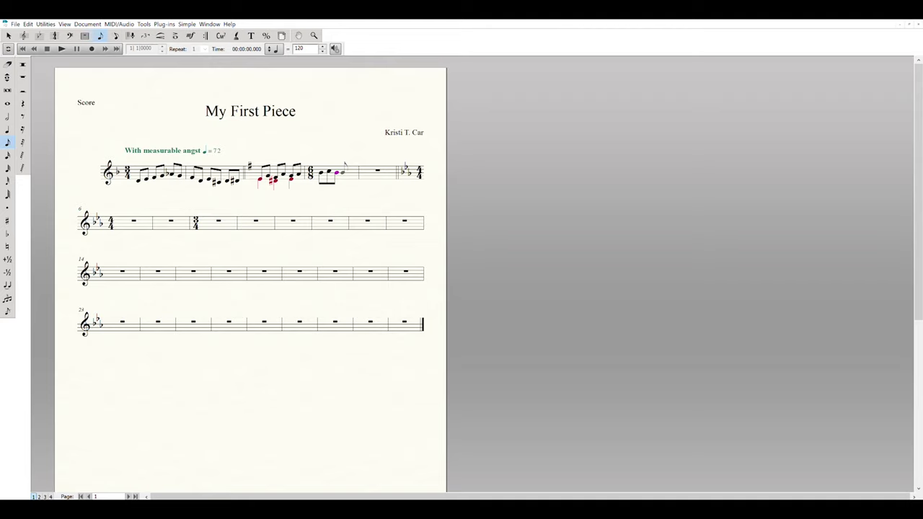
{"action": "left_click", "coordinate": [346, 166]}
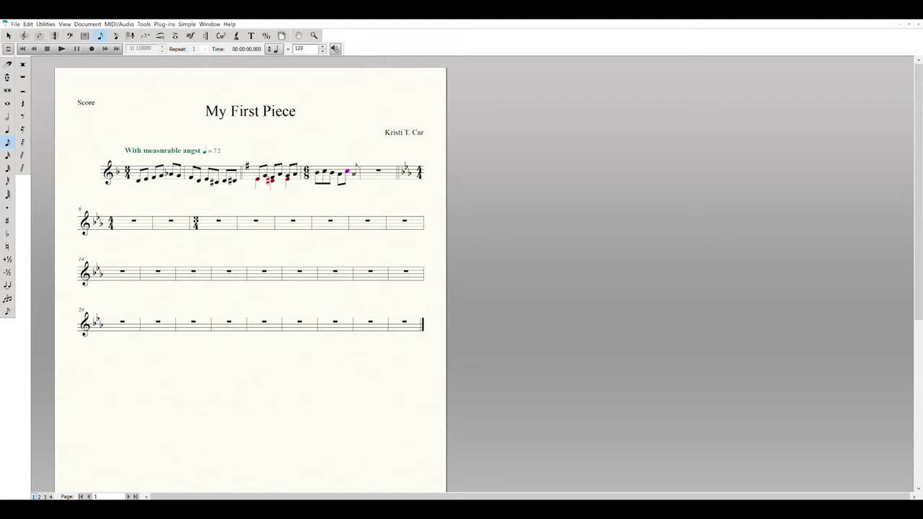
{"action": "left_click", "coordinate": [354, 171]}
Add a dotted quarter note G, a quarter note F and an eighth note D in layer 2 of measure 4.
{"action": "left_click", "coordinate": [5, 142]}
{"action": "left_click", "coordinate": [8, 128]}
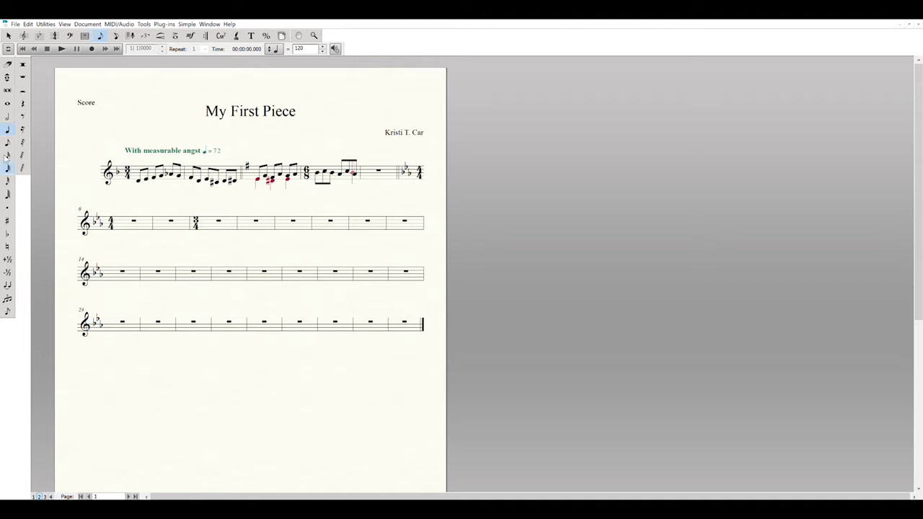
{"action": "left_click", "coordinate": [8, 206]}
{"action": "left_click", "coordinate": [318, 175]}
{"action": "left_click", "coordinate": [8, 142]}
{"action": "left_click", "coordinate": [354, 180]}
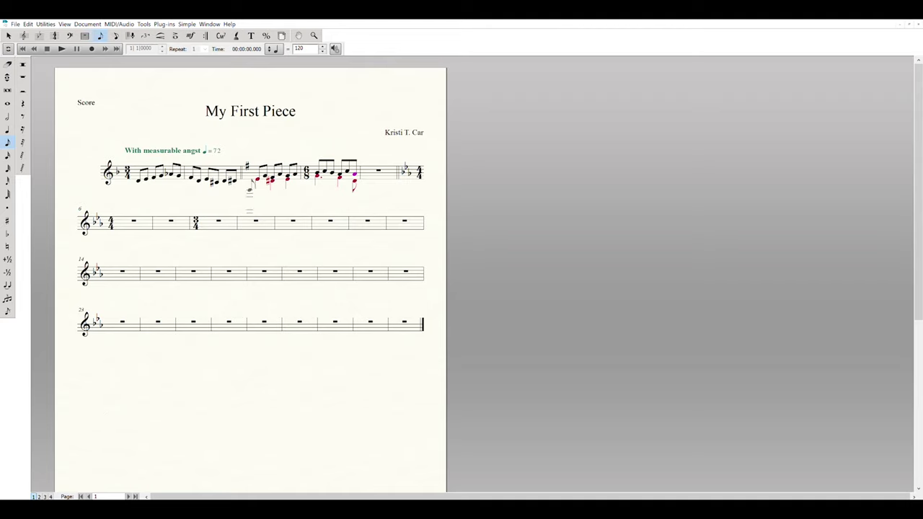
Fill measure 5 in layer 1 with eighth notes G and F, sixteenth notes E and D, and a dotted quarter note.
{"action": "left_click", "coordinate": [374, 175]}
{"action": "key", "text": "3"}
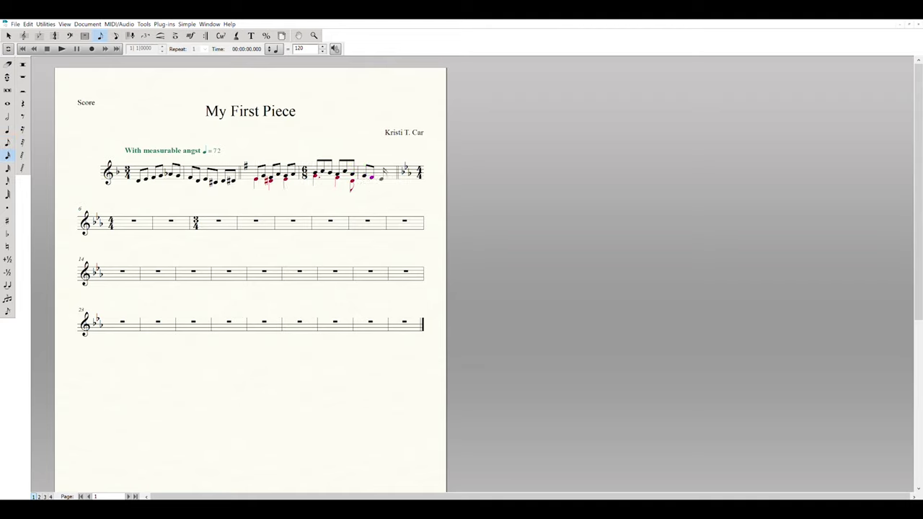
{"action": "left_click", "coordinate": [383, 174]}
{"action": "key", "text": "5"}
{"action": "key", "text": "."}
Enter the undotted eighth notes C and E-flat at the start of measure 6.
{"action": "left_click", "coordinate": [8, 207]}
{"action": "left_click", "coordinate": [7, 142]}
{"action": "left_click", "coordinate": [123, 231]}
{"action": "left_click", "coordinate": [131, 230]}
{"action": "left_click", "coordinate": [131, 232]}
{"action": "left_click", "coordinate": [140, 230]}
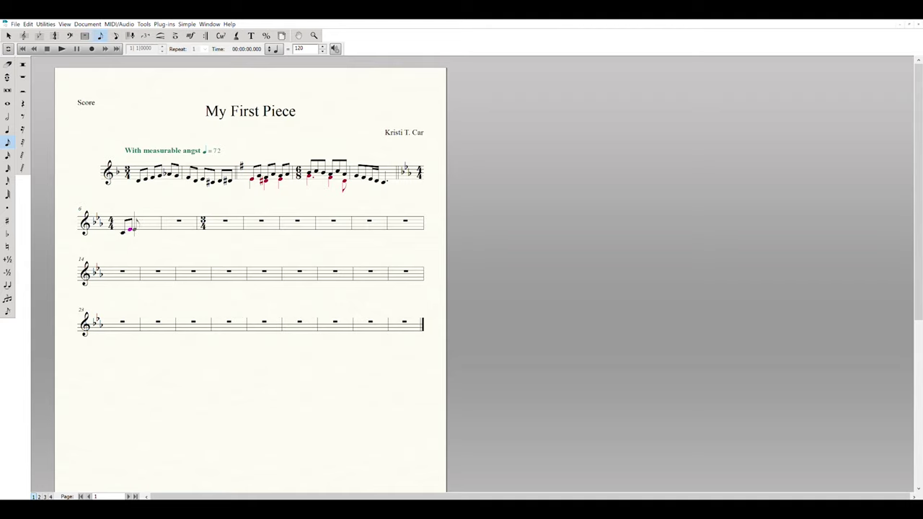
Add an eighth-note triplet of G, E-flat and A-flat after the first two notes of measure 6.
{"action": "left_click", "coordinate": [8, 295]}
{"action": "left_click", "coordinate": [139, 222]}
{"action": "left_click", "coordinate": [146, 226]}
{"action": "left_click", "coordinate": [154, 225]}
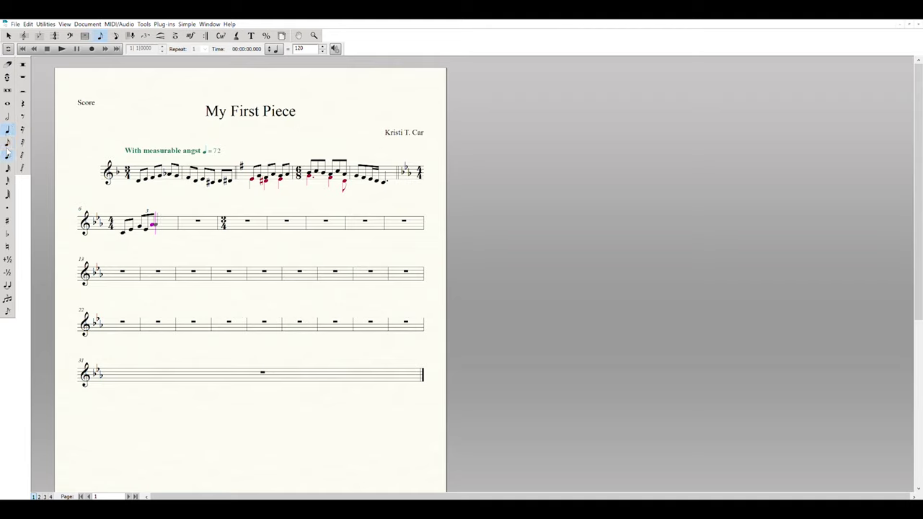
Complete measure 6 with a dotted quarter note G and an eighth-value note F.
{"action": "left_click", "coordinate": [8, 205]}
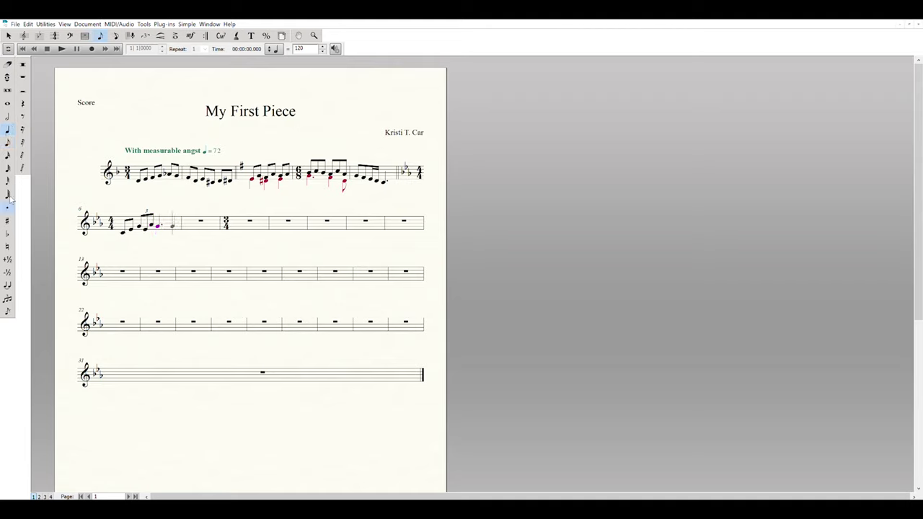
{"action": "left_click", "coordinate": [8, 142]}
{"action": "left_click", "coordinate": [23, 168]}
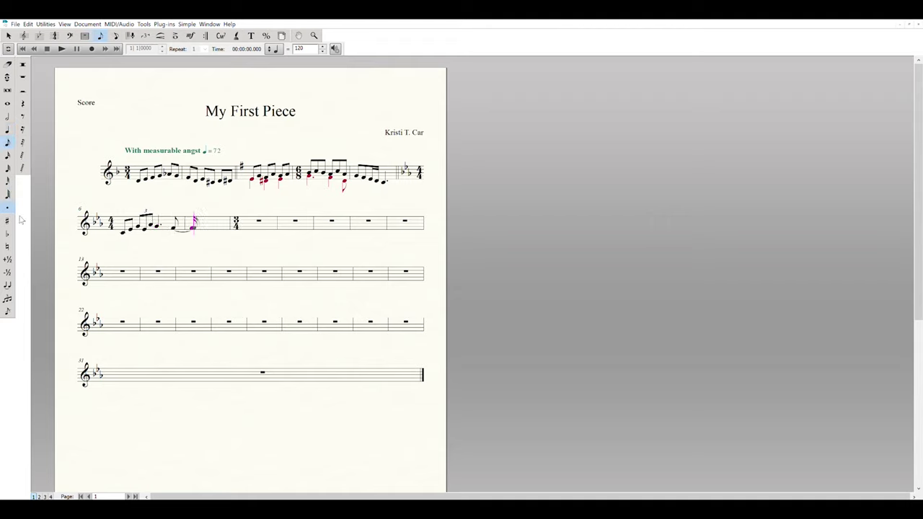
Delete the tied sixteenth note F that spilled over into measure 7, keeping the eighth note F in measure 6.
{"action": "key", "text": "Escape"}
{"action": "key", "text": "Escape"}
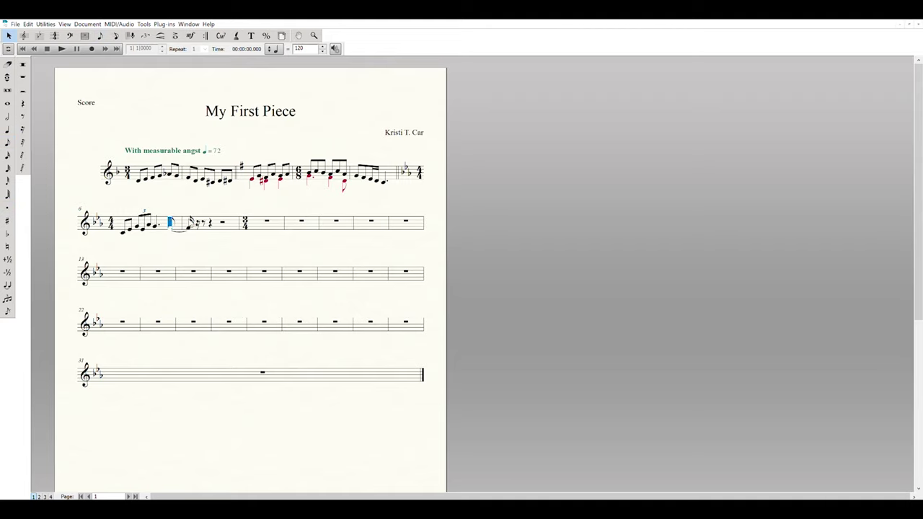
{"action": "left_click", "coordinate": [193, 225]}
{"action": "left_click", "coordinate": [174, 224], "text": "shift"}
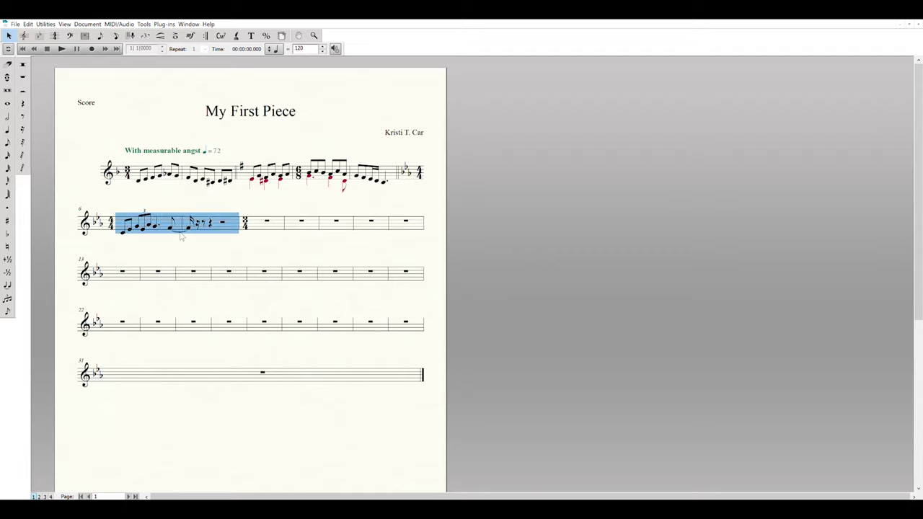
{"action": "key", "text": "Escape"}
{"action": "left_click", "coordinate": [172, 222]}
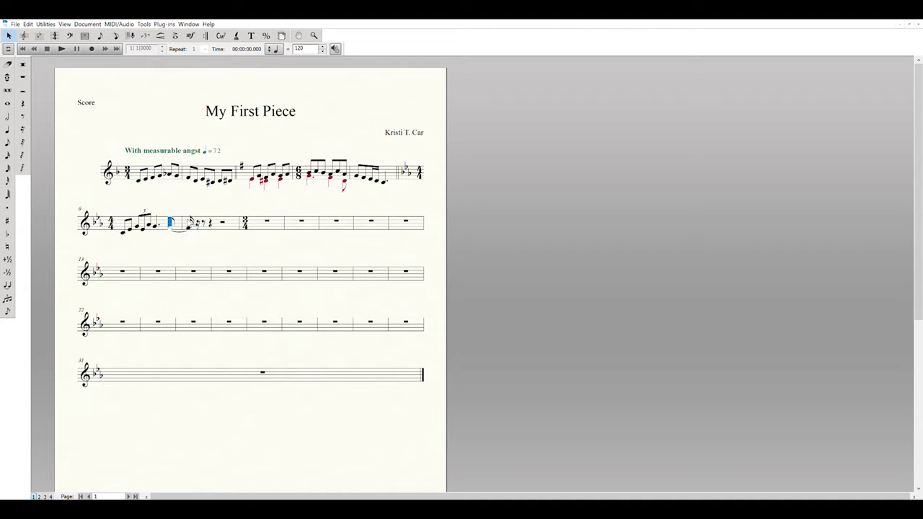
{"action": "left_click", "coordinate": [187, 222]}
{"action": "key", "text": "Delete"}
{"action": "left_click", "coordinate": [174, 224]}
{"action": "key", "text": "Escape"}
Enter a pair of thirty-second grace notes at the start of measure 7, the first with a flat.
{"action": "left_click", "coordinate": [7, 142]}
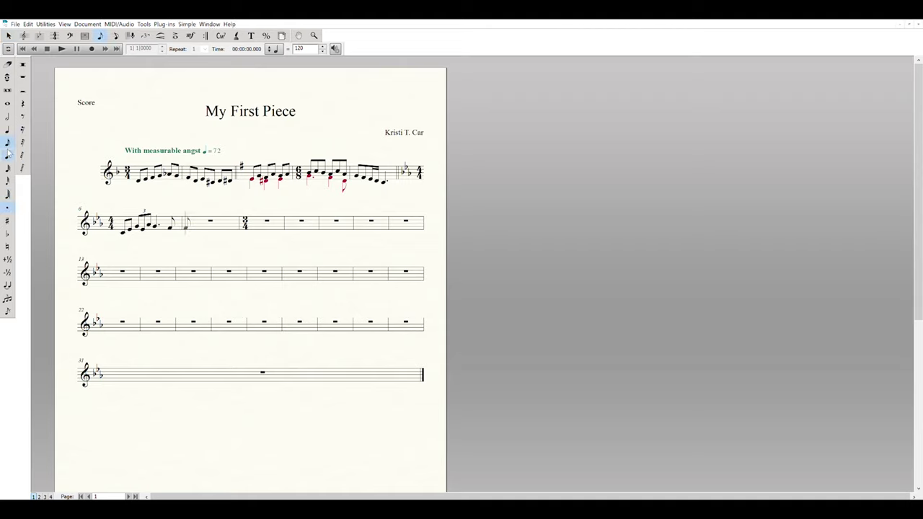
{"action": "left_click", "coordinate": [8, 155]}
{"action": "left_click", "coordinate": [8, 165]}
{"action": "left_click", "coordinate": [8, 308]}
{"action": "left_click", "coordinate": [8, 233]}
{"action": "left_click", "coordinate": [187, 216]}
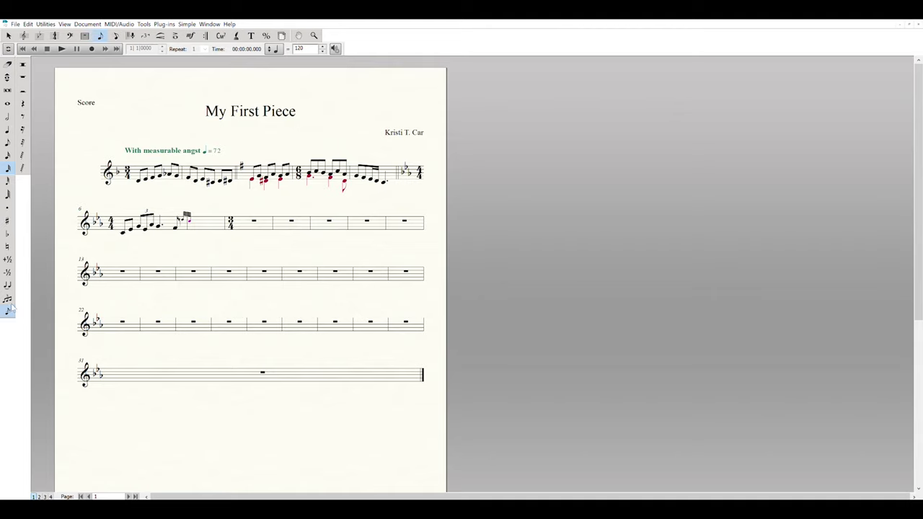
Fill measure 7 after the grace notes with a half note F and quarter notes E-flat and D.
{"action": "left_click", "coordinate": [7, 116]}
{"action": "left_click", "coordinate": [191, 219]}
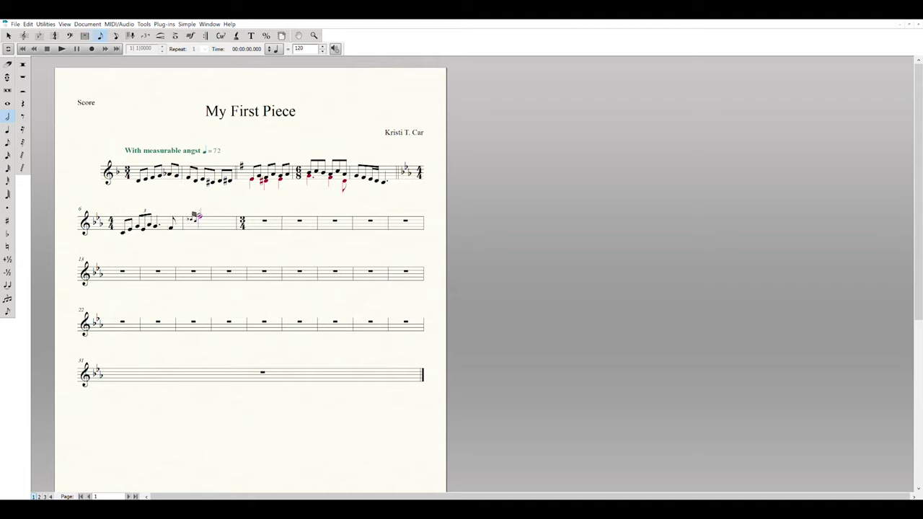
{"action": "left_click", "coordinate": [7, 129]}
{"action": "left_click", "coordinate": [219, 218]}
{"action": "left_click", "coordinate": [229, 220]}
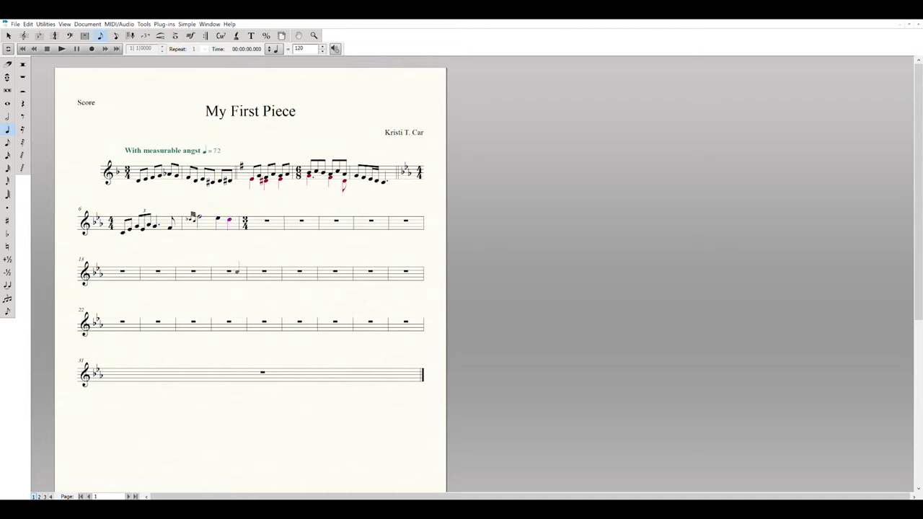
Enter a stacked dotted half-note C minor chord in measure 8.
{"action": "key", "text": "period"}
{"action": "key", "text": "6"}
{"action": "left_click", "coordinate": [254, 229]}
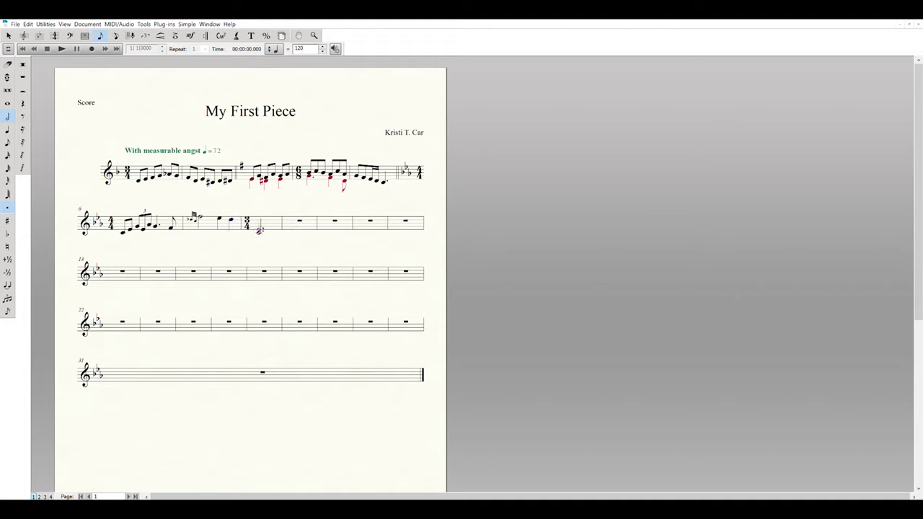
{"action": "left_click", "coordinate": [262, 219]}
Add a beamed layer 2 line of eighth and sixteenth notes beneath the first half of measure 5.
{"action": "left_click", "coordinate": [8, 142]}
{"action": "left_click", "coordinate": [286, 227]}
{"action": "key", "text": "3"}
{"action": "left_click", "coordinate": [364, 183]}
{"action": "left_click", "coordinate": [355, 188]}
{"action": "left_click", "coordinate": [372, 185]}
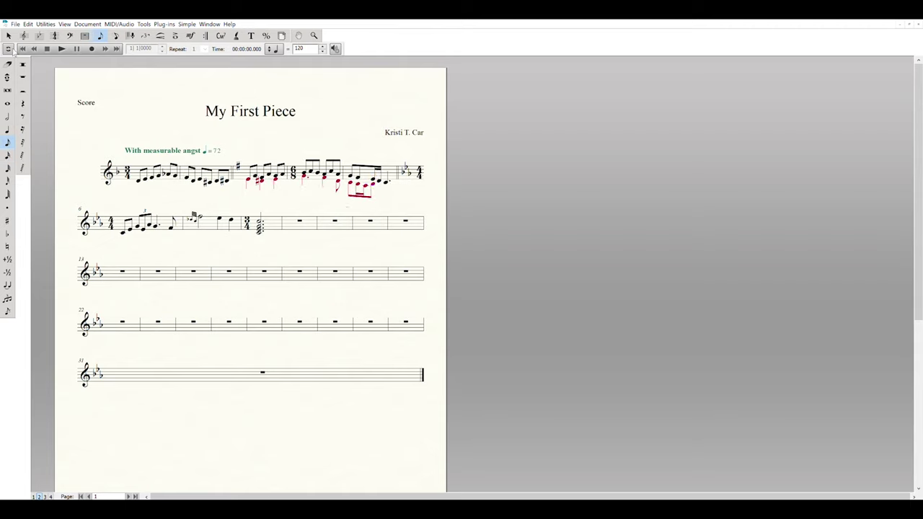
Add a quarter rest and the quarter notes G, A-natural and B-natural in layer 2 of measure 7.
{"action": "left_click", "coordinate": [7, 130]}
{"action": "key", "text": "n"}
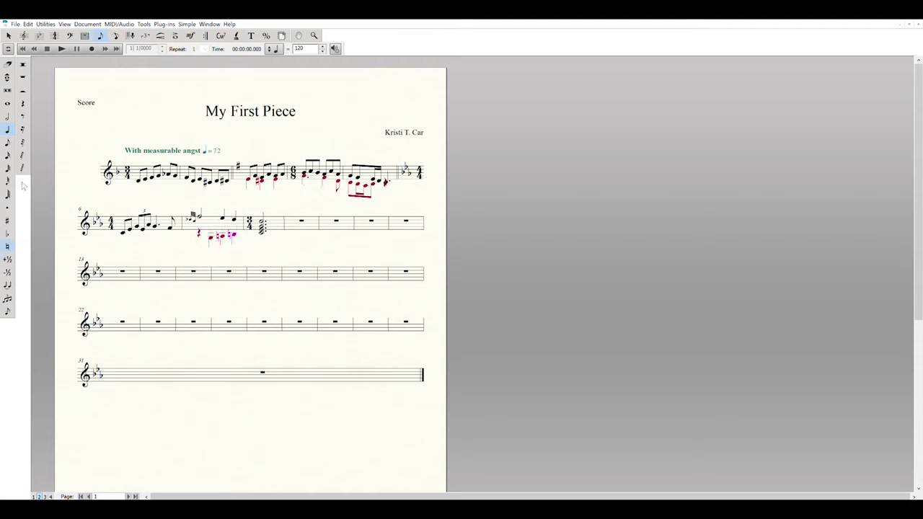
{"action": "left_click", "coordinate": [7, 233]}
{"action": "left_click", "coordinate": [9, 36]}
Hide the layer 2 rest that overlaps the dotted quarter note in measure 5 using Speedy Entry.
{"action": "left_click", "coordinate": [116, 34]}
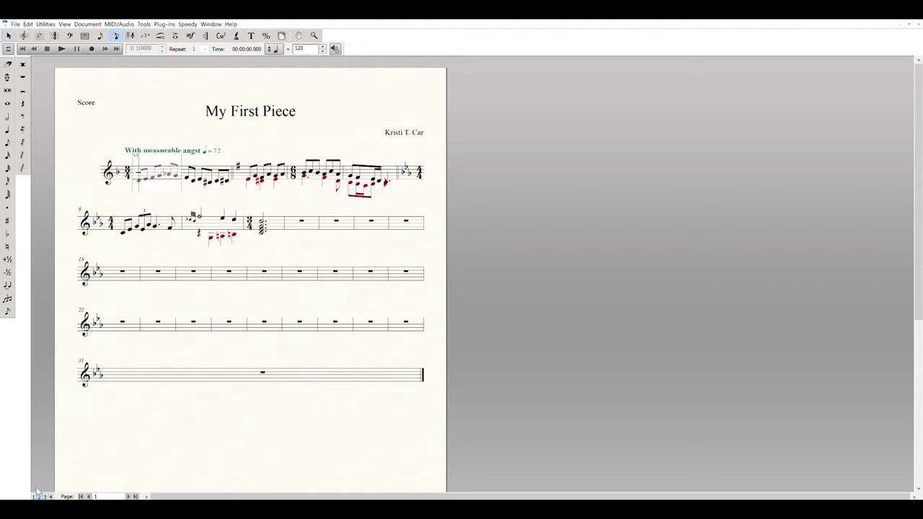
{"action": "left_click", "coordinate": [389, 169]}
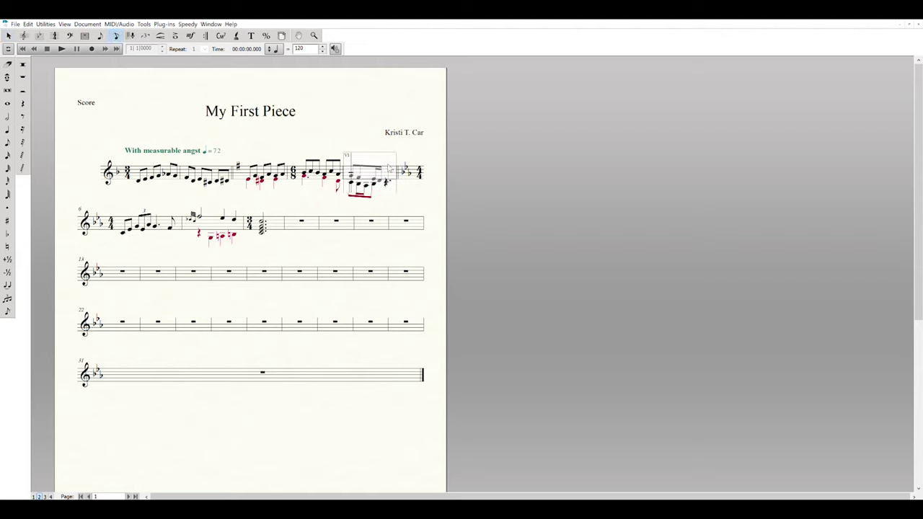
{"action": "left_click", "coordinate": [386, 182]}
{"action": "left_click", "coordinate": [369, 134]}
{"action": "key", "text": "Escape"}
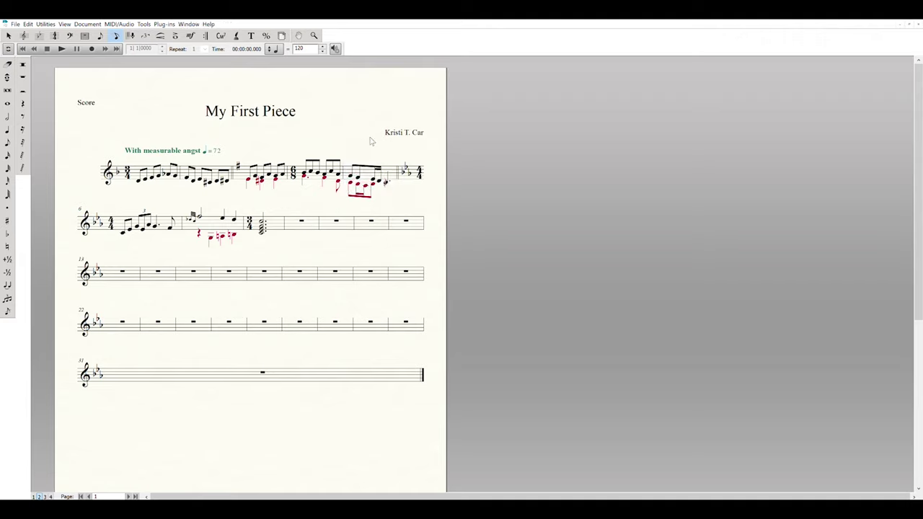
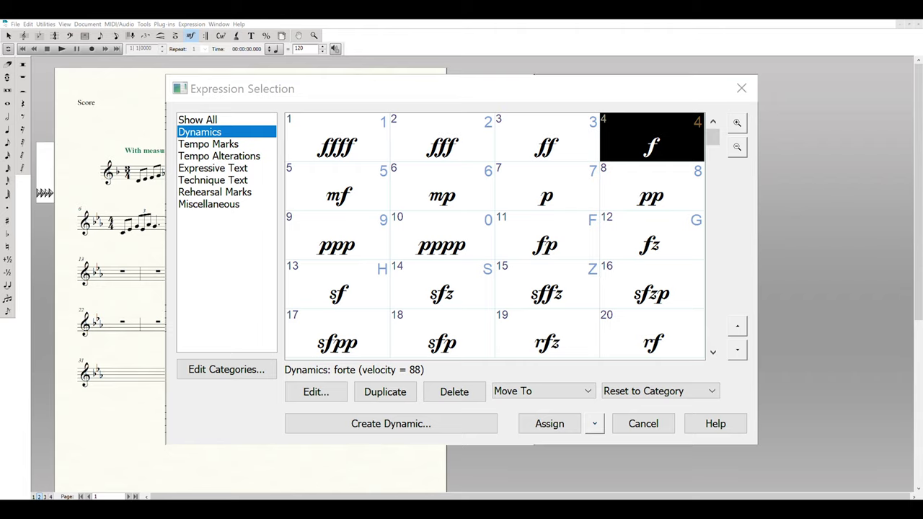
Add dynamics: f at measure 1, ff at measure 3, p in measure 5, f in measure 6 and pp in measure 8.
{"action": "key", "text": "Return"}
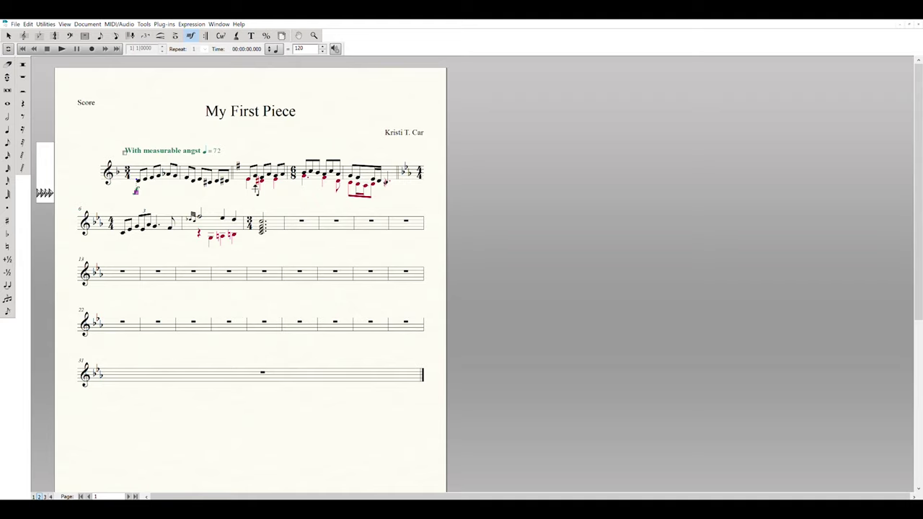
{"action": "left_click", "coordinate": [255, 189]}
{"action": "left_click", "coordinate": [386, 191]}
{"action": "left_click", "coordinate": [137, 238]}
{"action": "left_click", "coordinate": [268, 241]}
{"action": "key", "text": "Escape"}
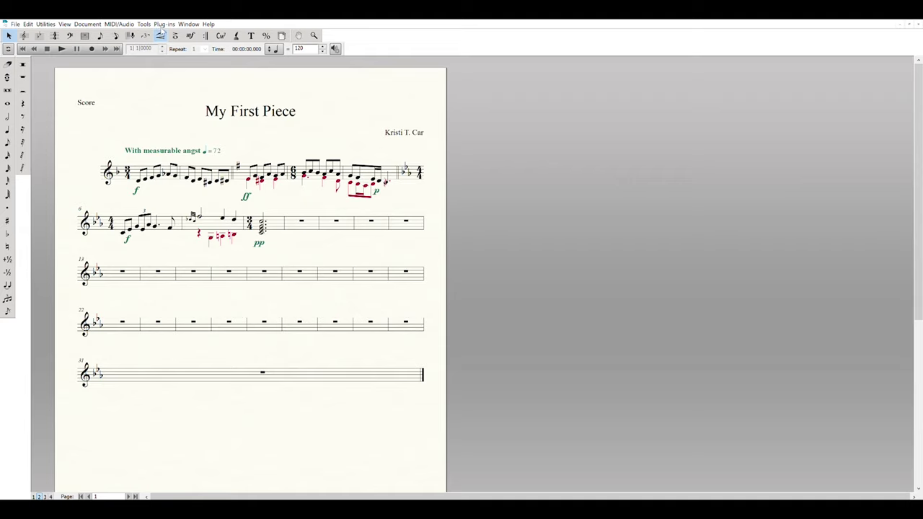
Draw a crescendo hairpin beneath measures 1–2 and a decrescendo hairpin beneath measures 4–5.
{"action": "left_click", "coordinate": [160, 35]}
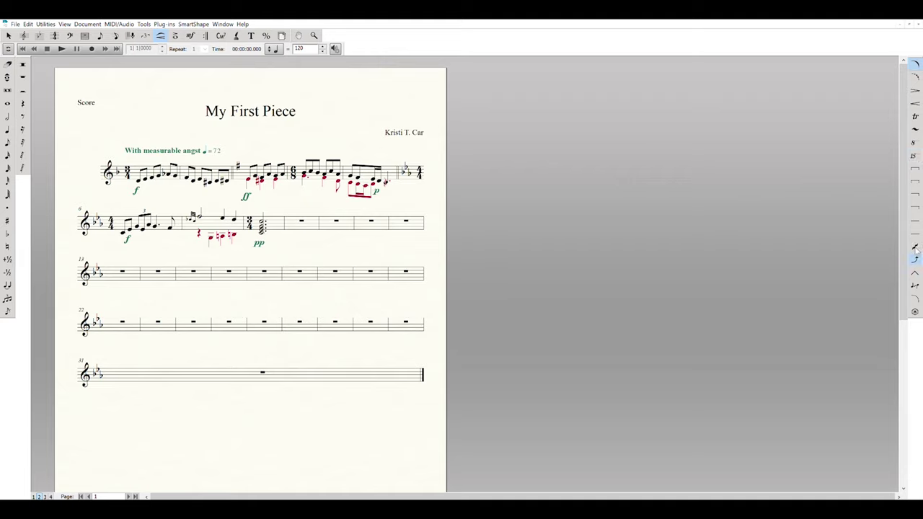
{"action": "left_click", "coordinate": [915, 101]}
{"action": "left_click_drag", "start_coordinate": [151, 189], "coordinate": [231, 191]}
{"action": "left_click", "coordinate": [915, 90]}
{"action": "left_click_drag", "start_coordinate": [302, 188], "coordinate": [378, 192]}
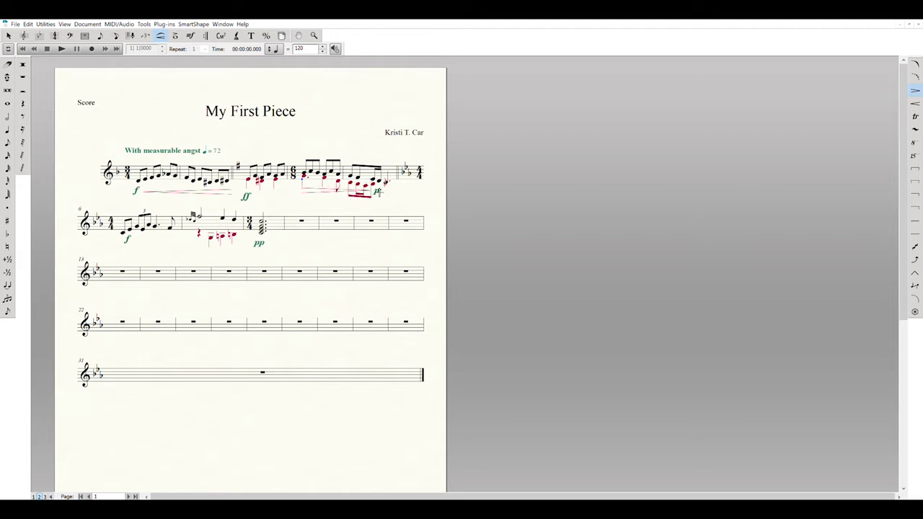
Lower the decrescendo hairpin under measures 4–5 until it clears the layer 2 beam.
{"action": "left_click", "coordinate": [339, 186]}
{"action": "key", "text": "Down"}
{"action": "key", "text": "Down"}
{"action": "key", "text": "Down"}
{"action": "key", "text": "Down"}
{"action": "key", "text": "Down"}
{"action": "key", "text": "Down"}
{"action": "key", "text": "Down"}
{"action": "key", "text": "Down"}
{"action": "key", "text": "Down"}
{"action": "key", "text": "Down"}
{"action": "key", "text": "Down"}
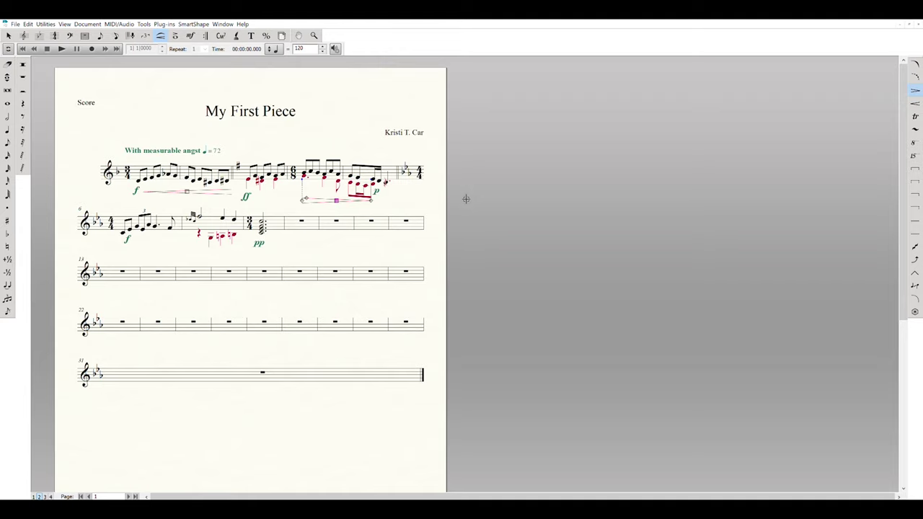
Add slurs beneath the beamed note groups in measures 1 and 2.
{"action": "left_click", "coordinate": [916, 63]}
{"action": "left_click_drag", "start_coordinate": [138, 176], "coordinate": [170, 172]}
{"action": "left_click_drag", "start_coordinate": [171, 171], "coordinate": [171, 170]}
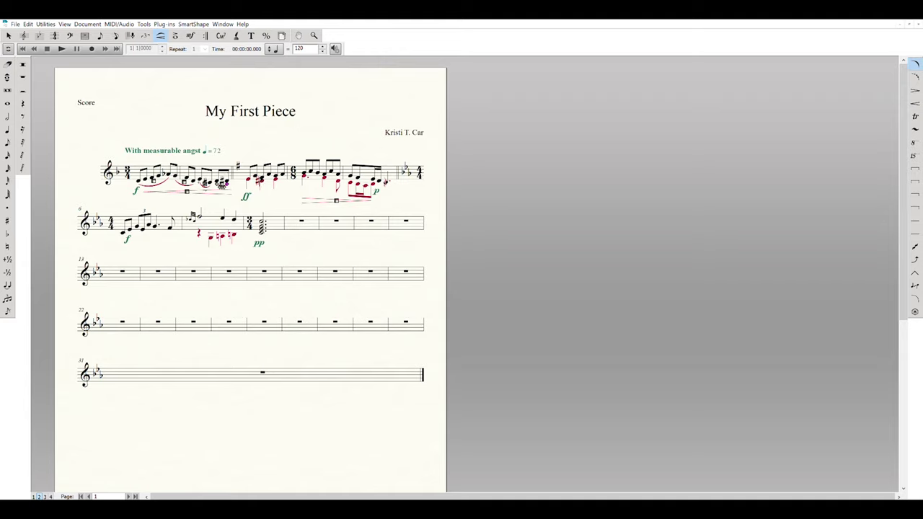
{"action": "left_click", "coordinate": [248, 196]}
Draw a long slur over the layer 1 line from measure 3 through measure 5 and flatten and widen its arc.
{"action": "left_click_drag", "start_coordinate": [251, 172], "coordinate": [394, 173]}
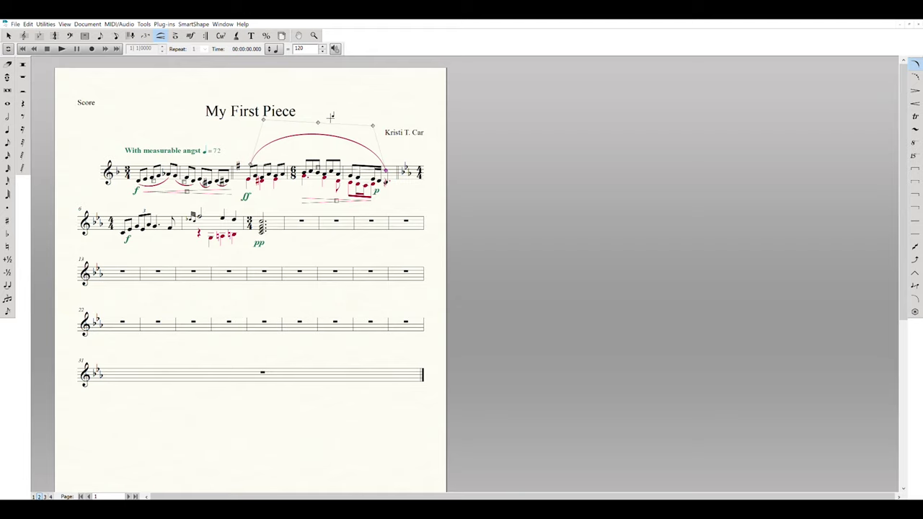
{"action": "left_click_drag", "start_coordinate": [326, 121], "coordinate": [287, 144]}
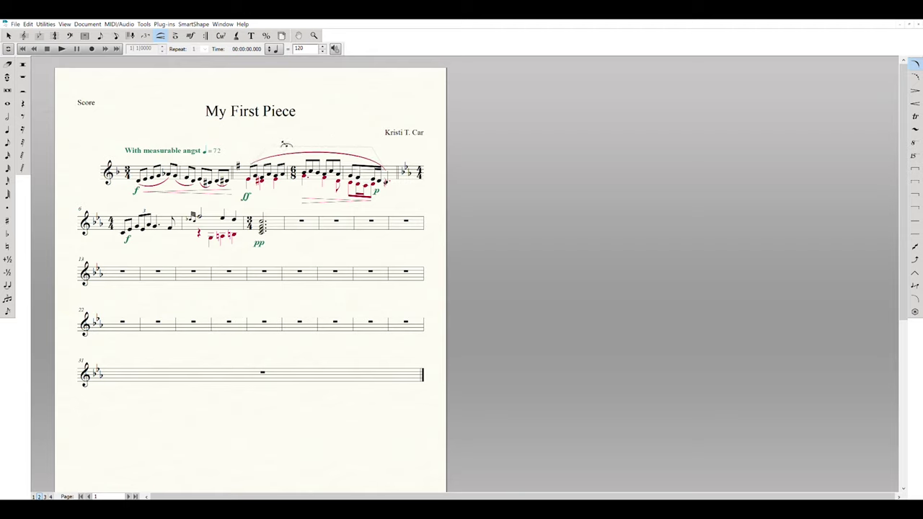
{"action": "left_click", "coordinate": [372, 146]}
{"action": "left_click_drag", "start_coordinate": [376, 148], "coordinate": [390, 147]}
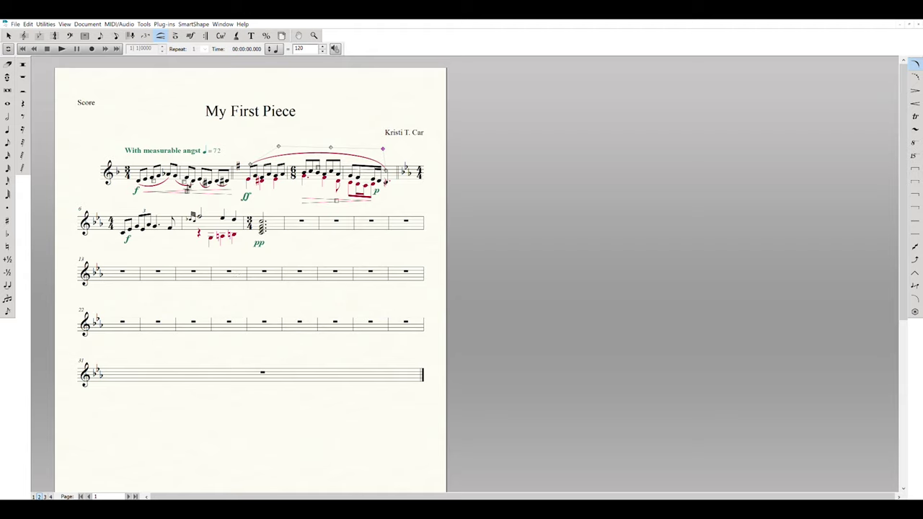
Slur the layer 1 notes of measure 7 above the staff and the three layer 2 quarter notes below it.
{"action": "mouse_move", "coordinate": [201, 214]}
{"action": "left_mouse_down"}
{"action": "mouse_move", "coordinate": [246, 217]}
{"action": "mouse_move", "coordinate": [234, 214]}
{"action": "left_mouse_up"}
{"action": "left_click_drag", "start_coordinate": [209, 238], "coordinate": [243, 234]}
Add accents to the first two eighth notes of measure 6 and staccato dots to its triplet.
{"action": "left_click", "coordinate": [176, 36]}
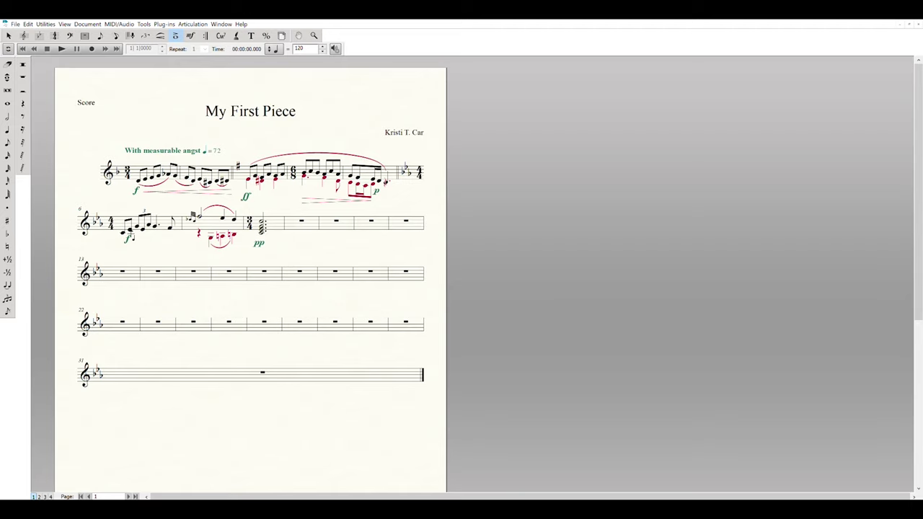
{"action": "left_click", "coordinate": [127, 233]}
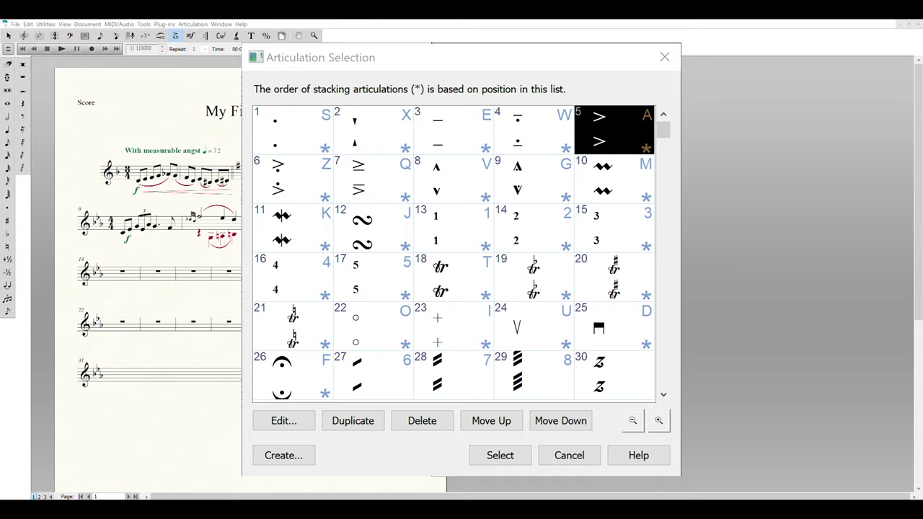
{"action": "double_click", "coordinate": [488, 354]}
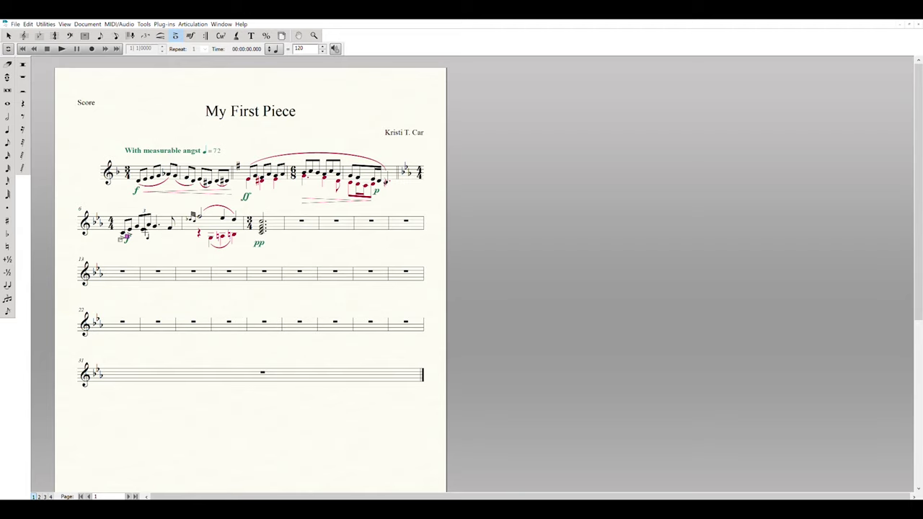
{"action": "left_click", "coordinate": [124, 237]}
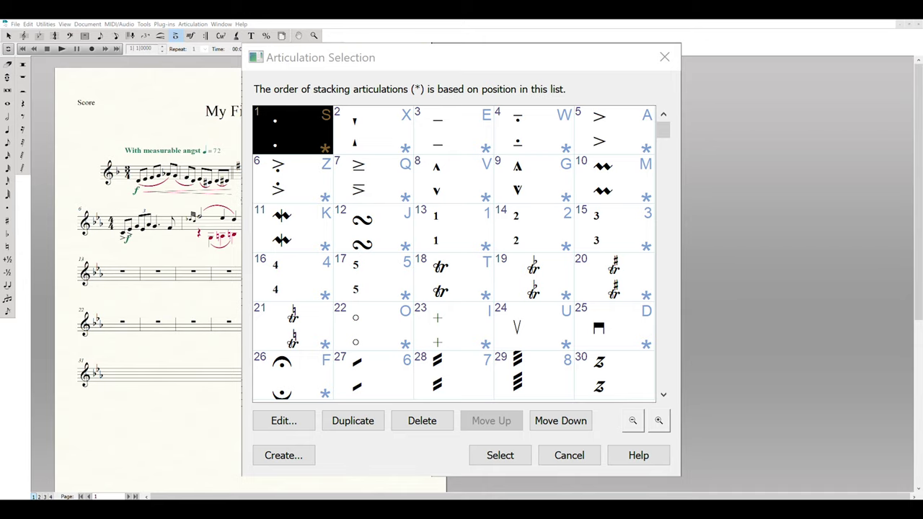
{"action": "key", "text": "Return"}
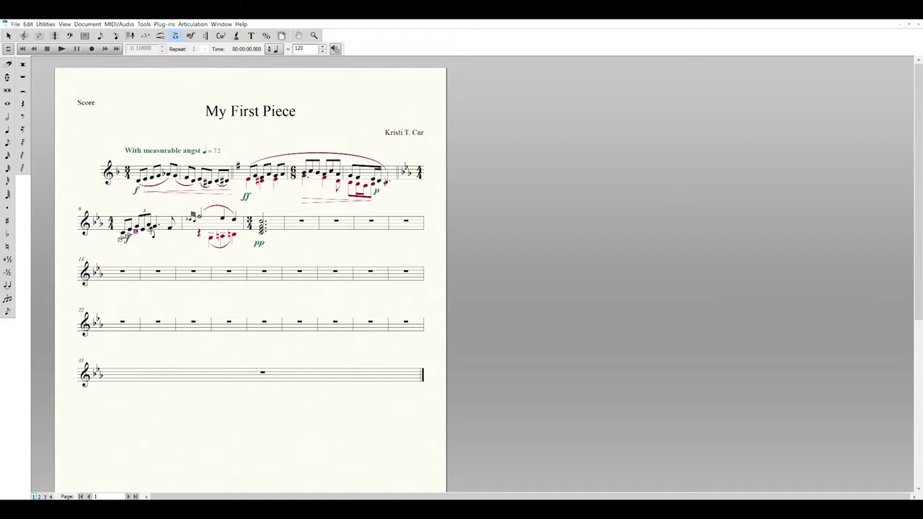
Add an accent to the dotted quarter note and a tenuto mark to the last eighth note of measure 6.
{"action": "left_click_drag", "start_coordinate": [150, 230], "coordinate": [155, 232]}
{"action": "left_click", "coordinate": [153, 234]}
{"action": "left_click", "coordinate": [178, 228]}
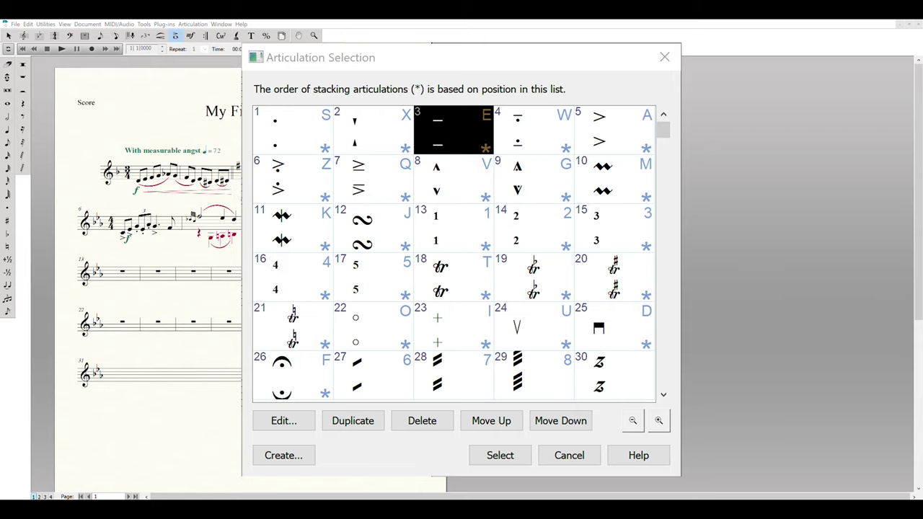
{"action": "key", "text": "Return"}
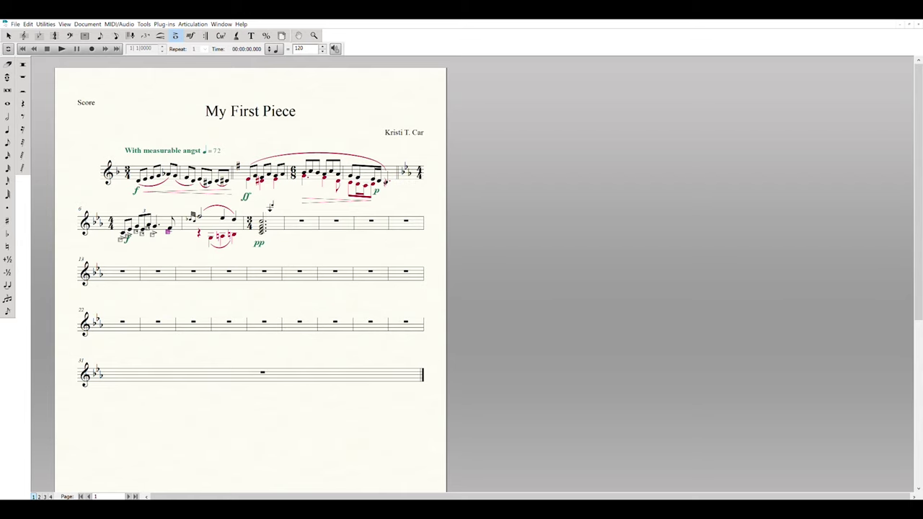
Add a fermata and an arpeggio mark to the measure 8 chord, positioning the arpeggio line just before its noteheads.
{"action": "left_click", "coordinate": [269, 209]}
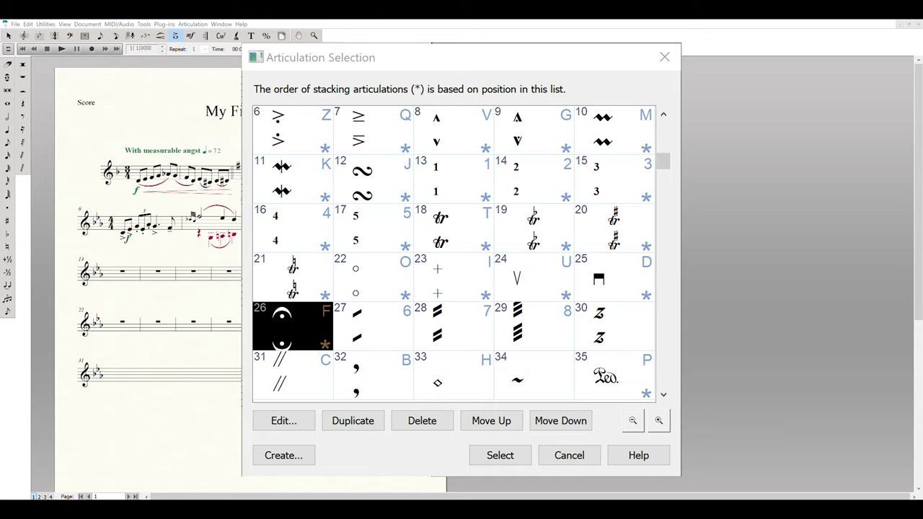
{"action": "key", "text": "Return"}
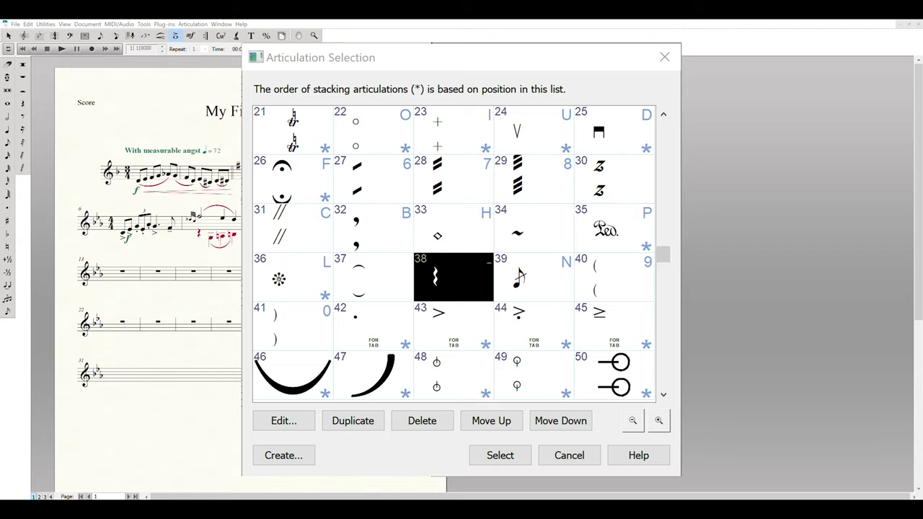
{"action": "key", "text": "Return"}
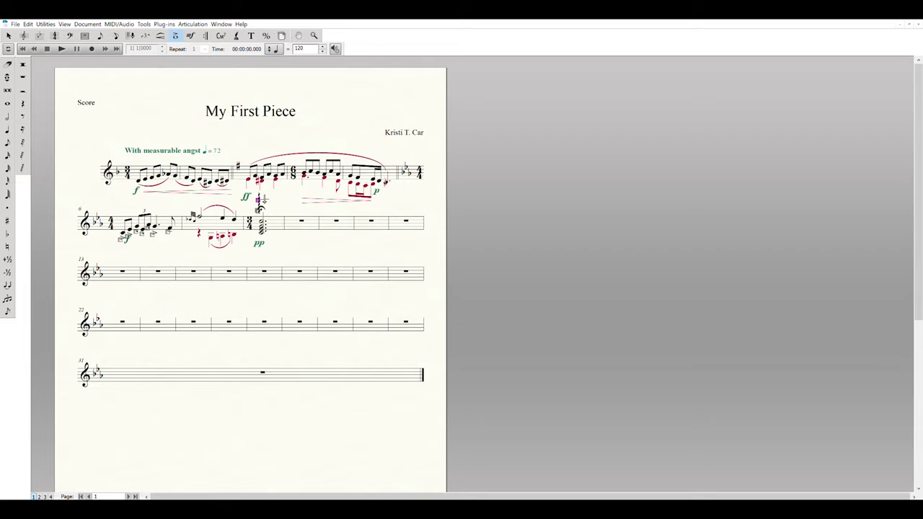
{"action": "left_click", "coordinate": [259, 201]}
{"action": "left_click_drag", "start_coordinate": [258, 216], "coordinate": [257, 222]}
{"action": "key", "text": "Escape"}
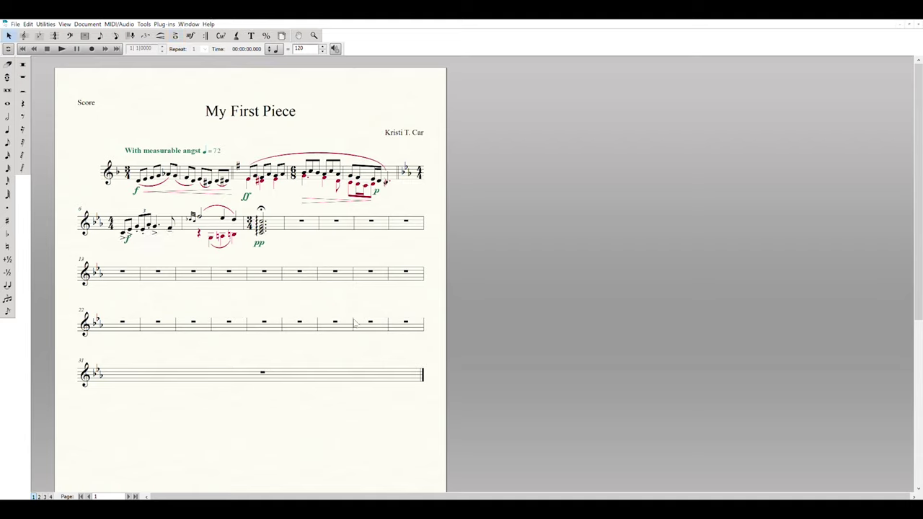
Delete all the empty measures after measure 8.
{"action": "left_click", "coordinate": [310, 216]}
{"action": "left_click", "coordinate": [401, 373], "text": "shift"}
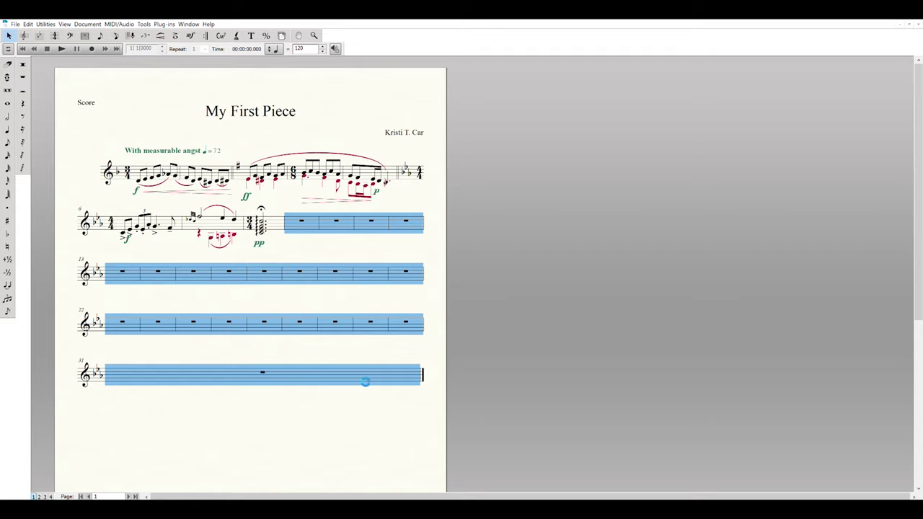
{"action": "key", "text": "Delete"}
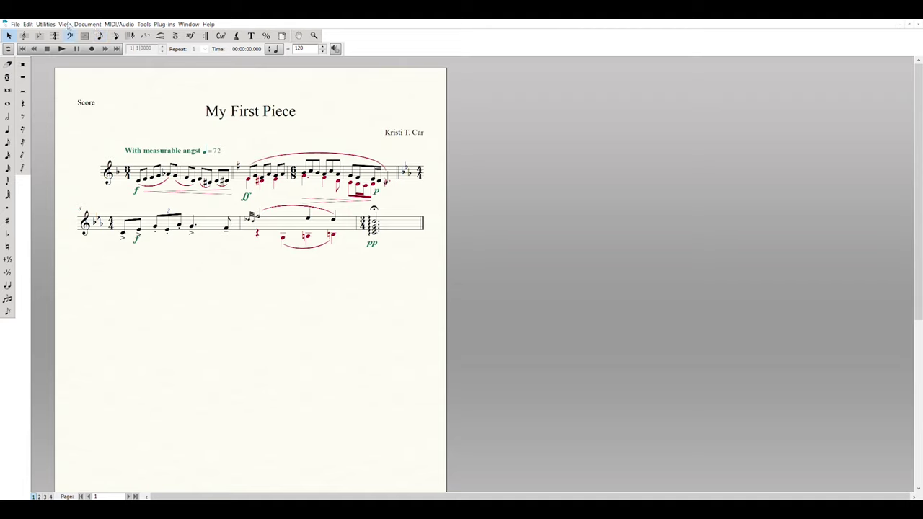
Move the second staff system slightly lower to increase its distance from the first system.
{"action": "left_click", "coordinate": [24, 35]}
{"action": "left_click_drag", "start_coordinate": [82, 211], "coordinate": [83, 218]}
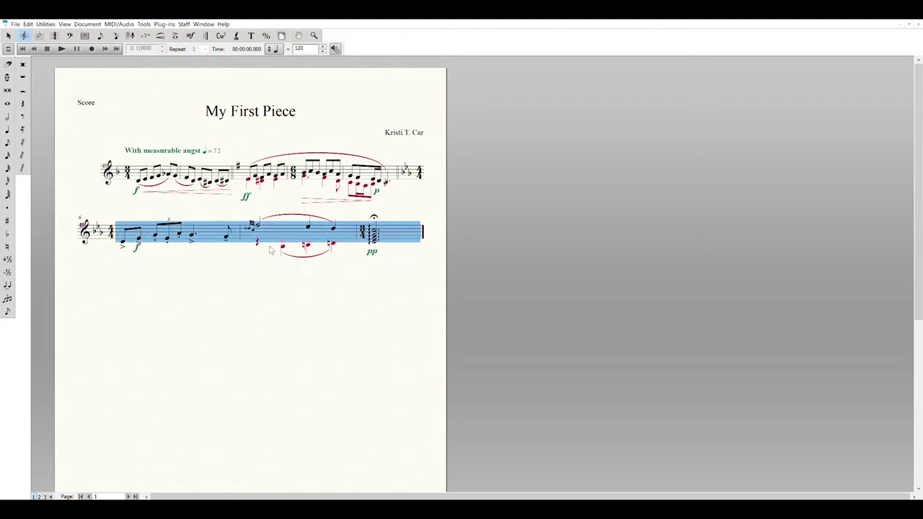
{"action": "key", "text": "Escape"}
Lower the opening f and the crescendo hairpin, and align the ff with the end of the hairpin.
{"action": "left_click", "coordinate": [163, 198]}
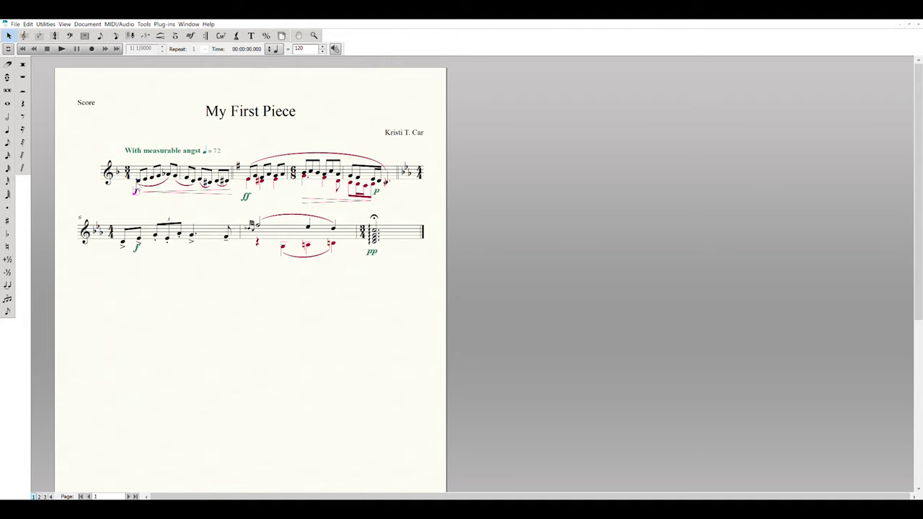
{"action": "left_click_drag", "start_coordinate": [135, 190], "coordinate": [136, 194]}
{"action": "key", "text": "Down"}
{"action": "key", "text": "Down"}
{"action": "key", "text": "Down"}
{"action": "left_click", "coordinate": [186, 187]}
{"action": "left_click_drag", "start_coordinate": [187, 187], "coordinate": [187, 193]}
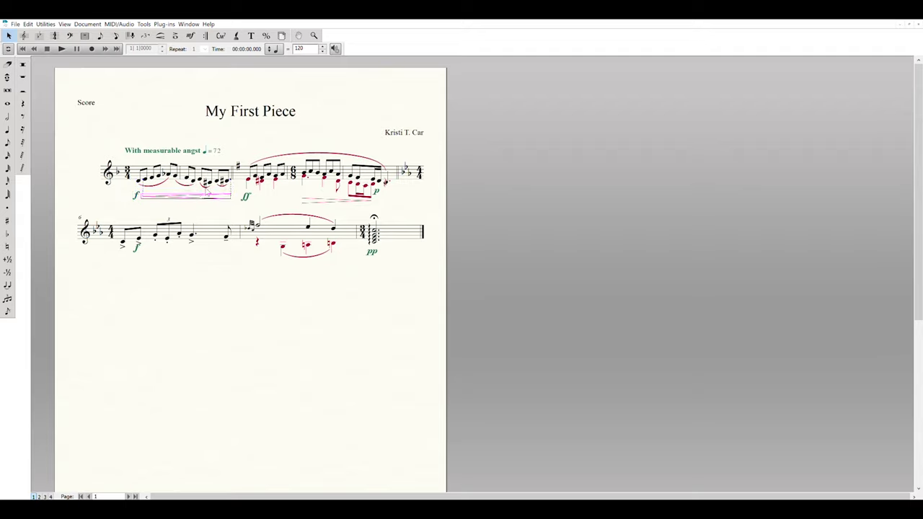
{"action": "left_click_drag", "start_coordinate": [246, 192], "coordinate": [238, 188]}
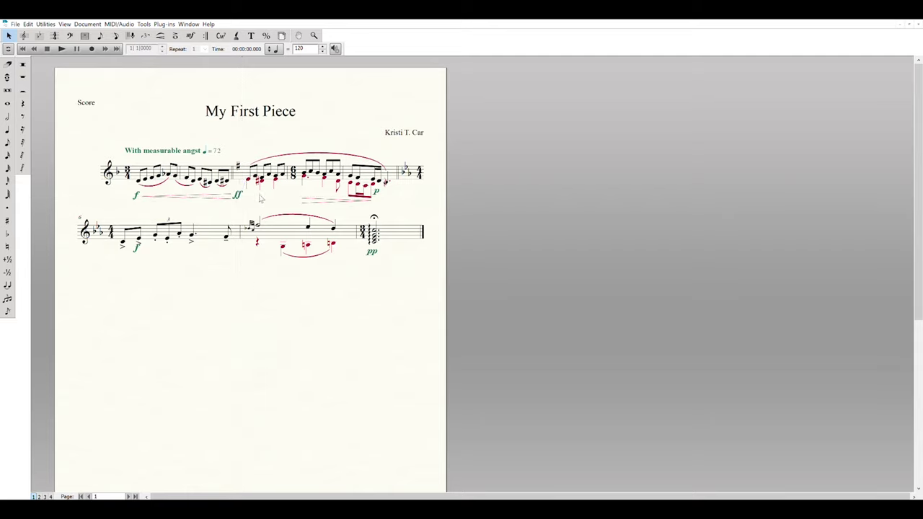
Lower the p in measure 5, the f in measure 6 and the pp in measure 8 to clear the notes.
{"action": "left_click_drag", "start_coordinate": [376, 189], "coordinate": [377, 195]}
{"action": "left_click_drag", "start_coordinate": [137, 246], "coordinate": [137, 256]}
{"action": "left_click_drag", "start_coordinate": [374, 249], "coordinate": [372, 255]}
{"action": "left_click", "coordinate": [278, 294]}
Create a "subito f" dynamic to replace the f in measure 6 and position it beneath the opening notes.
{"action": "left_click", "coordinate": [190, 35]}
{"action": "double_click", "coordinate": [108, 272]}
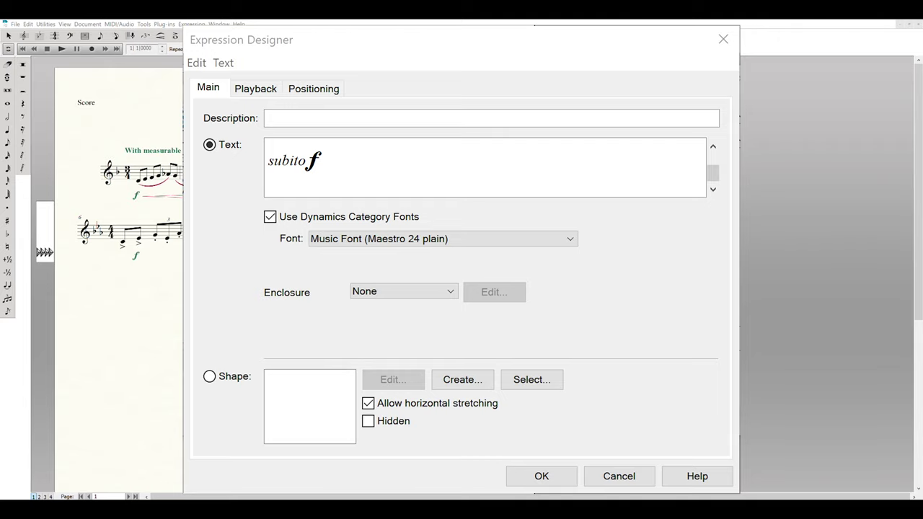
{"action": "key", "text": "Return"}
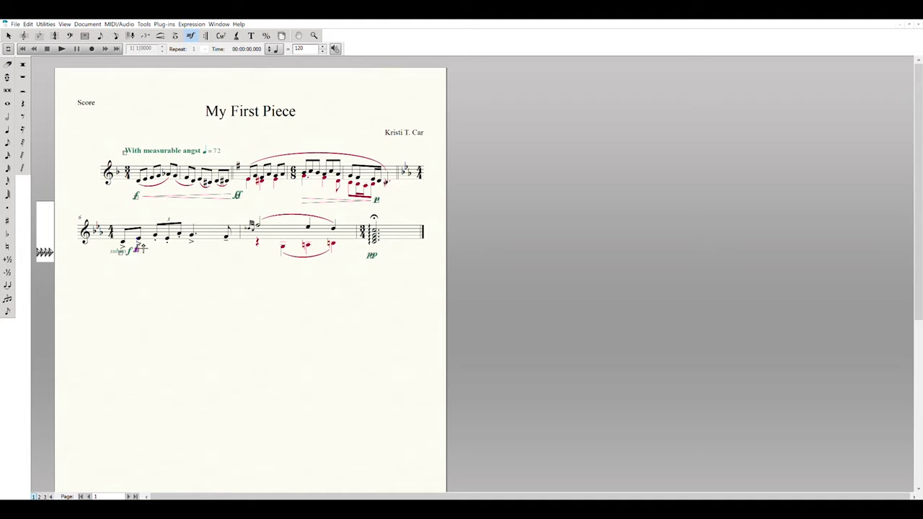
{"action": "left_click_drag", "start_coordinate": [128, 251], "coordinate": [130, 258]}
Add the expressive text "dim." beneath the start of measure 7.
{"action": "double_click", "coordinate": [261, 251]}
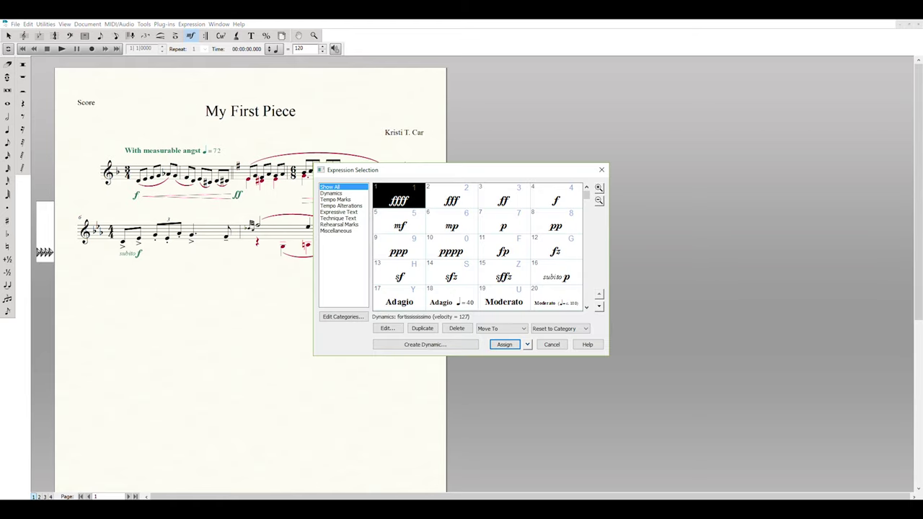
{"action": "left_click", "coordinate": [339, 212]}
{"action": "left_click", "coordinate": [399, 269]}
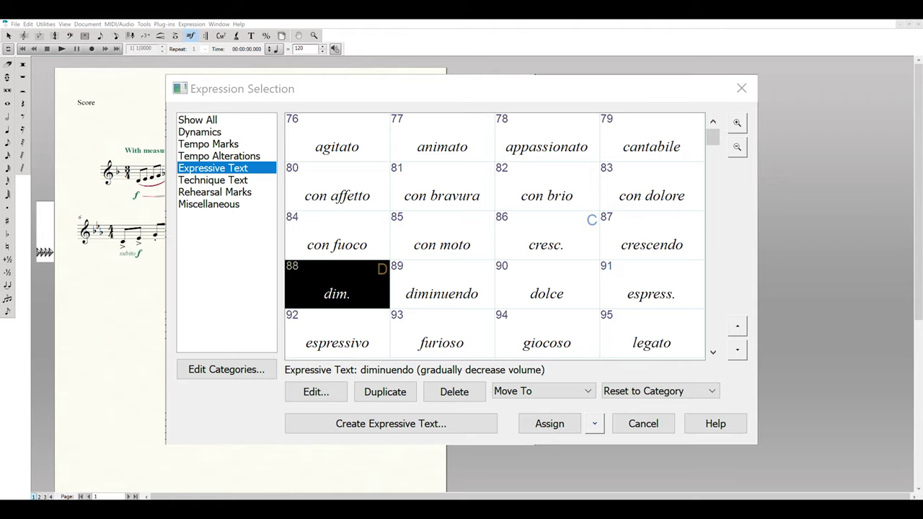
{"action": "key", "text": "Return"}
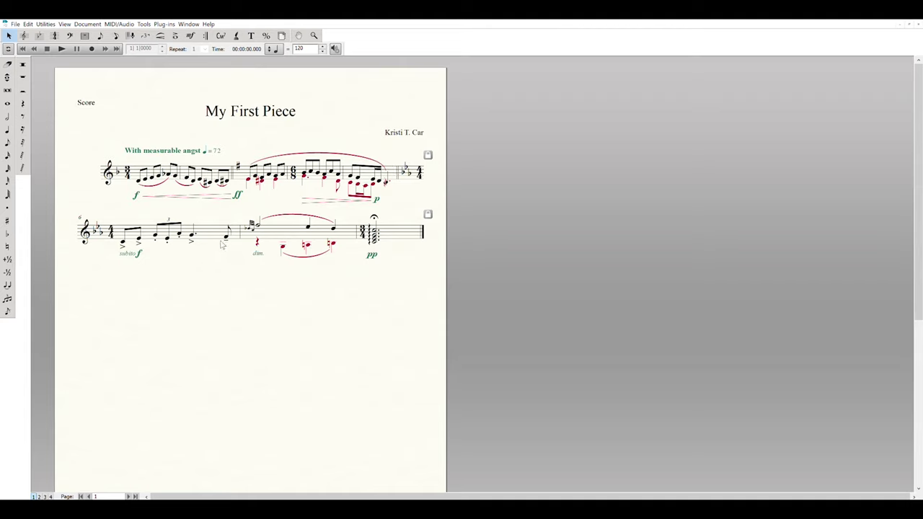
Move measure 5 down to the second system.
{"action": "left_click", "coordinate": [392, 172]}
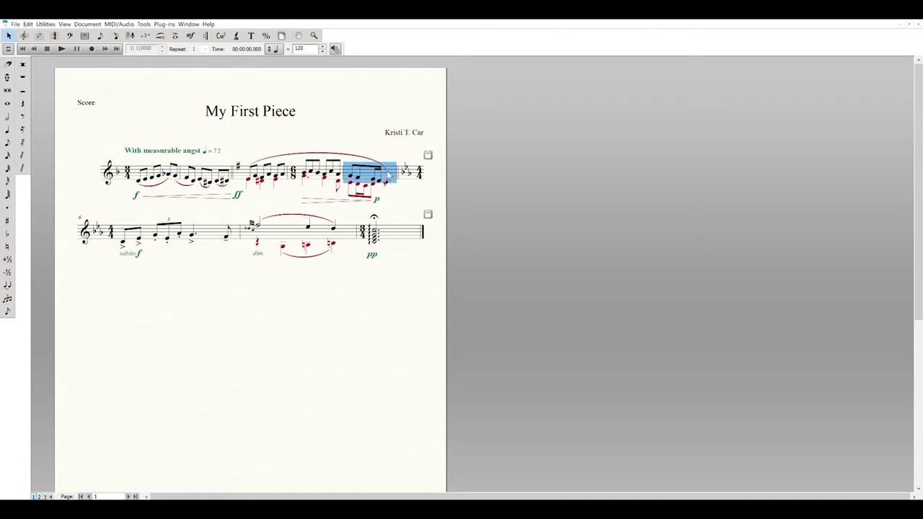
{"action": "key", "text": "Down"}
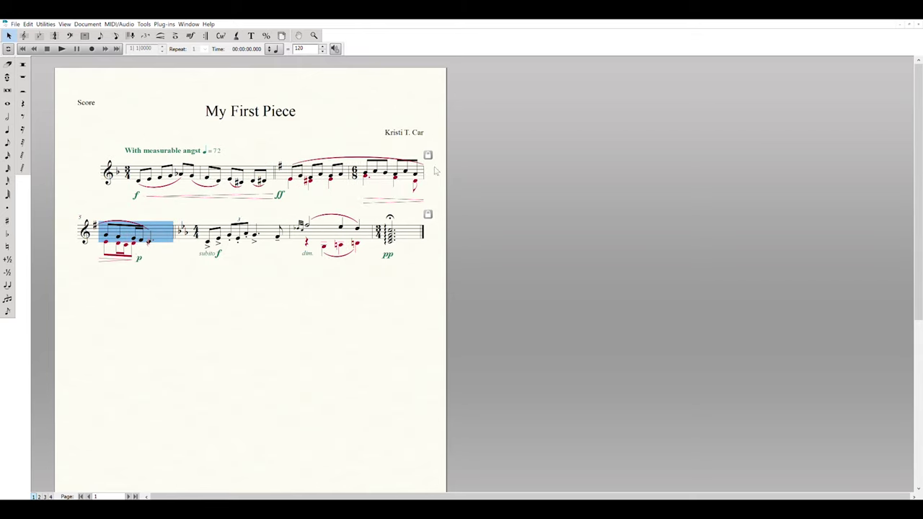
Reshape the long slur over measures 3 and 4 so it arches higher above the beams.
{"action": "left_click", "coordinate": [370, 152]}
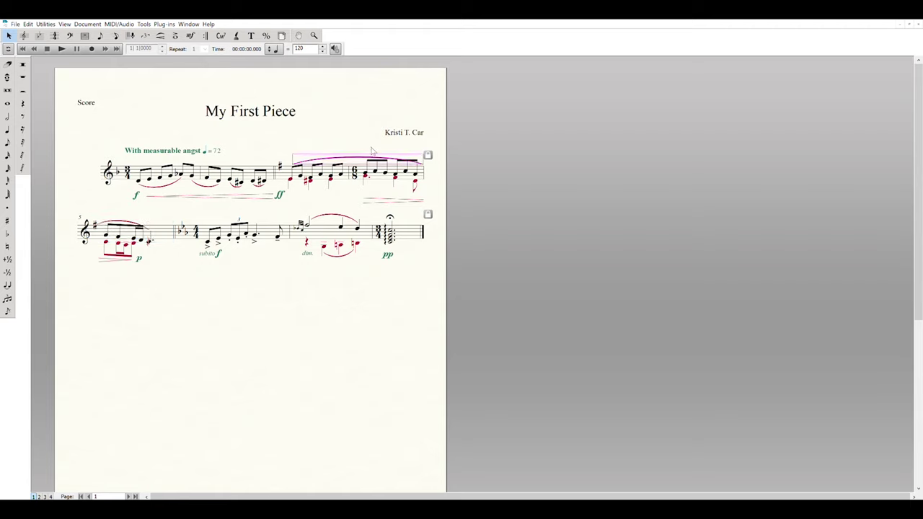
{"action": "double_click", "coordinate": [366, 152]}
{"action": "left_click_drag", "start_coordinate": [397, 153], "coordinate": [419, 140]}
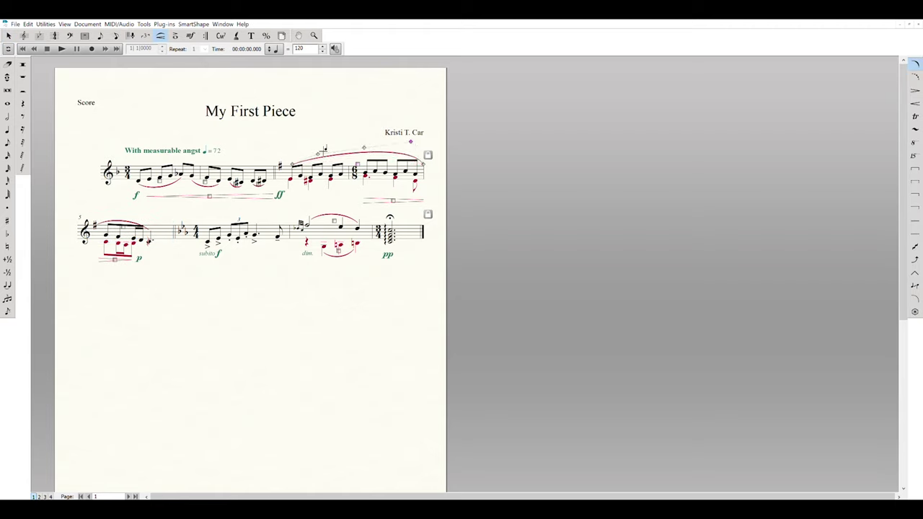
{"action": "key", "text": "Escape"}
{"action": "left_click", "coordinate": [368, 149]}
{"action": "double_click", "coordinate": [367, 150]}
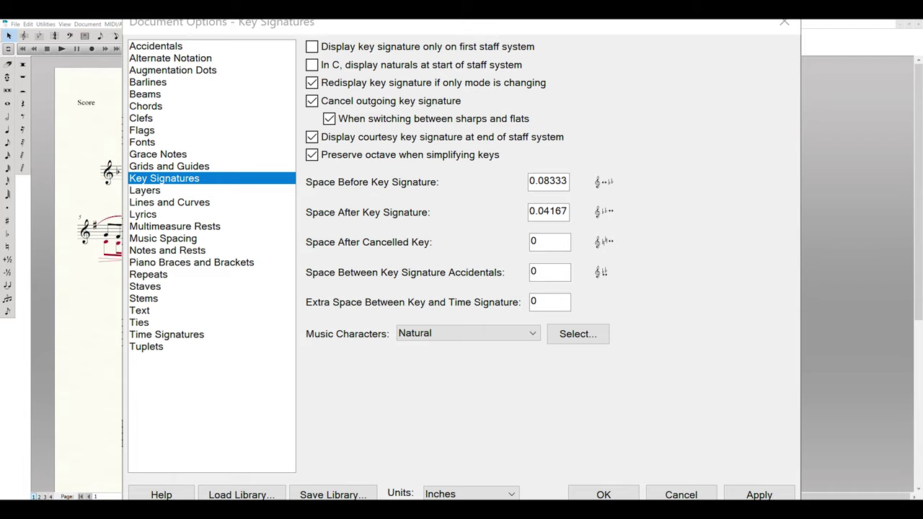
Cancel outgoing key signatures when switching between sharps and flats, and turn off double barlines preceding key changes in the document options.
{"action": "key", "text": "Return"}
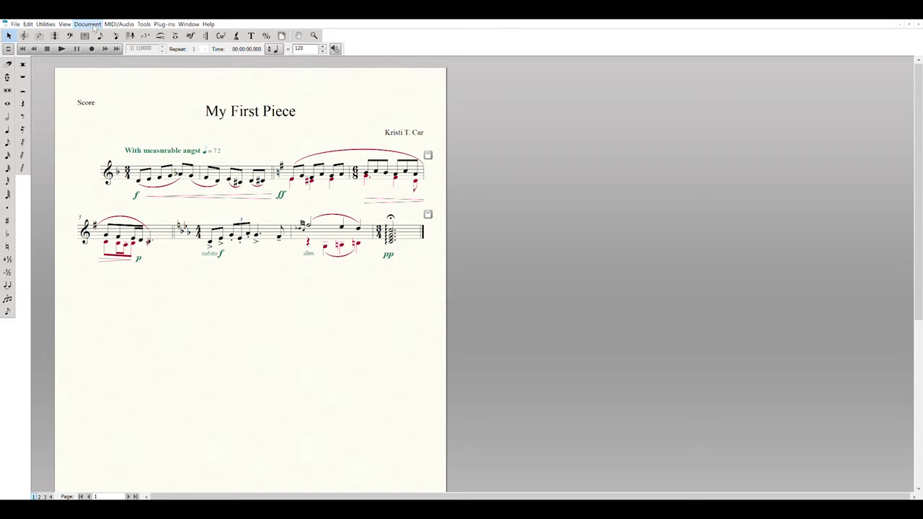
{"action": "left_click", "coordinate": [135, 205]}
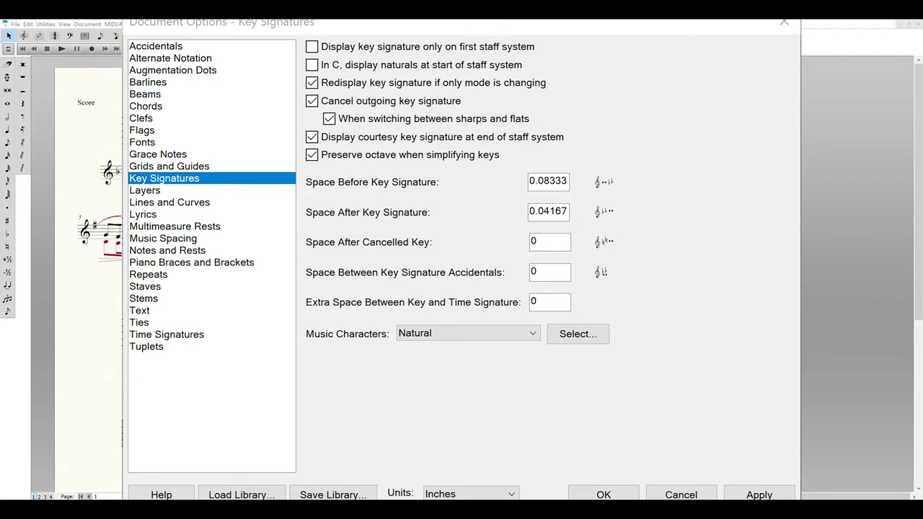
{"action": "left_click", "coordinate": [148, 82]}
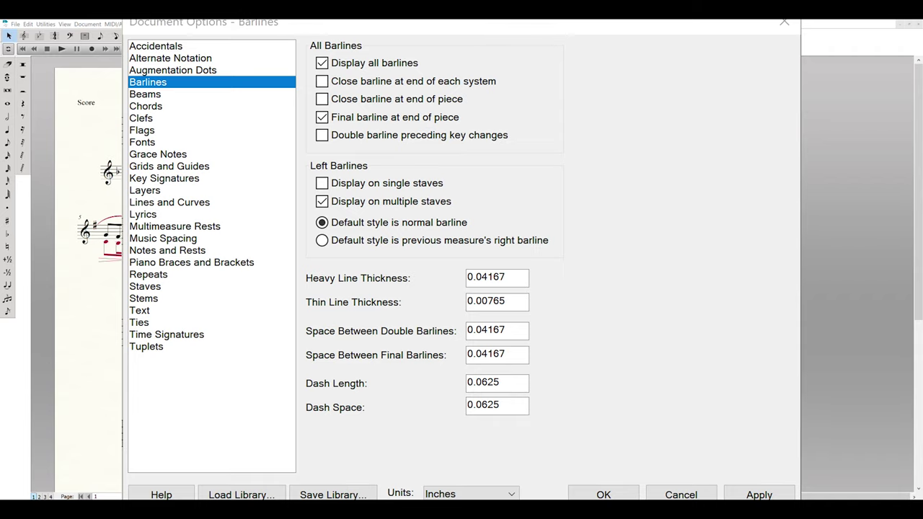
{"action": "key", "text": "Return"}
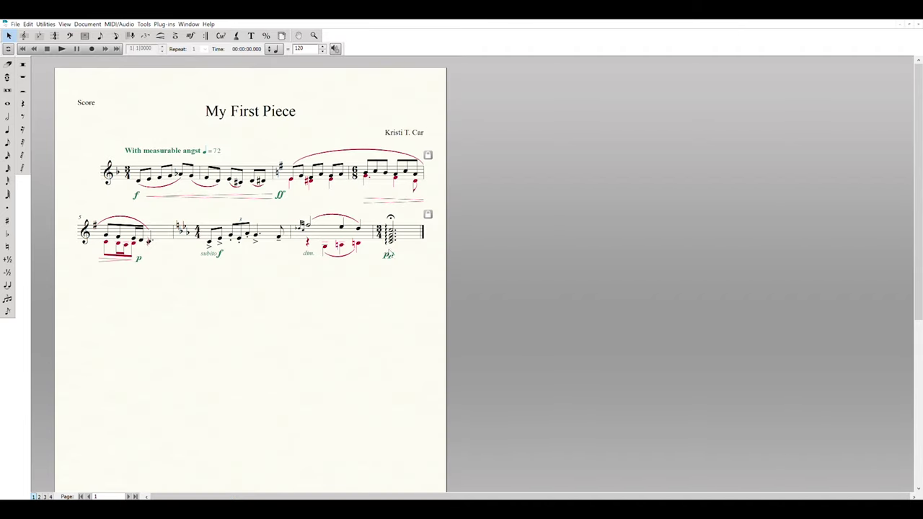